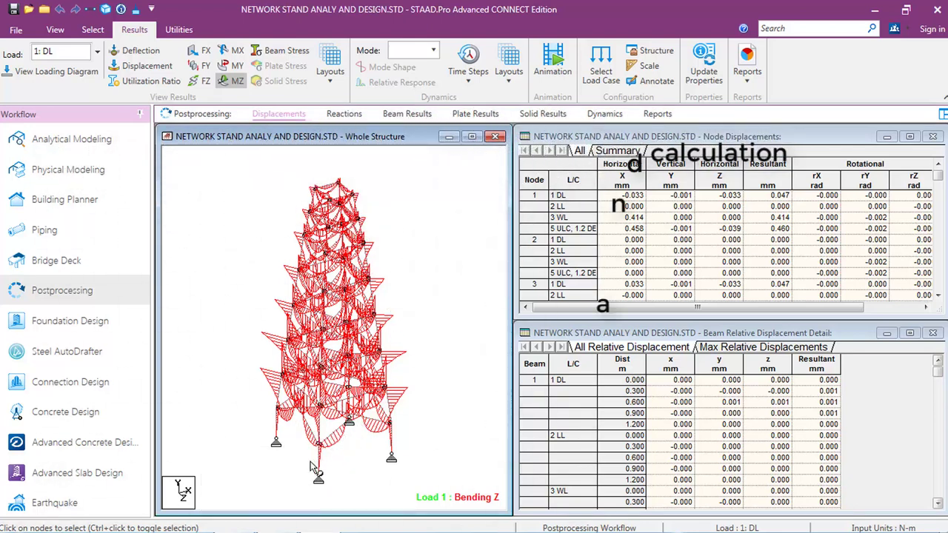
Send all supports with every load case and combination to STAAD Foundation Advanced, dismissing the sign-in window.
{"action": "left_click", "coordinate": [67, 326]}
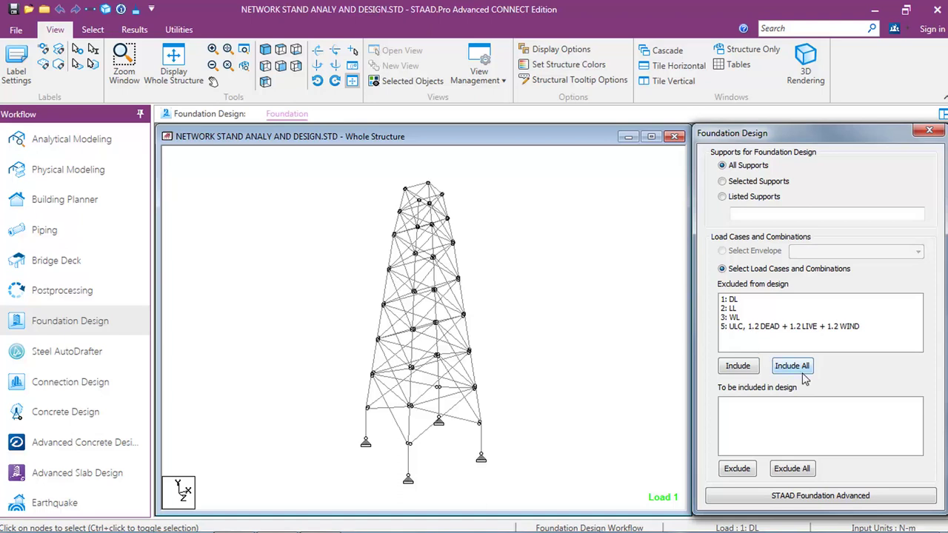
{"action": "left_click", "coordinate": [793, 371]}
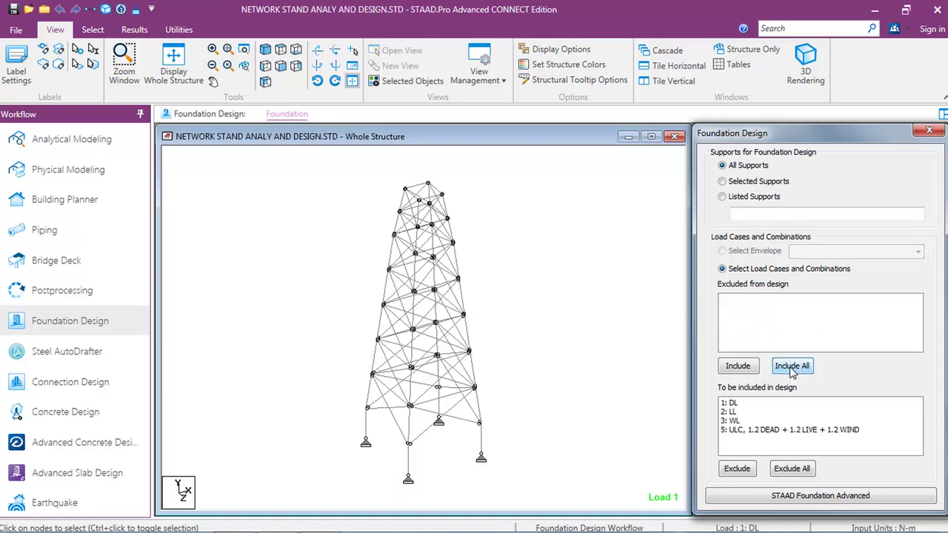
{"action": "left_click", "coordinate": [806, 501]}
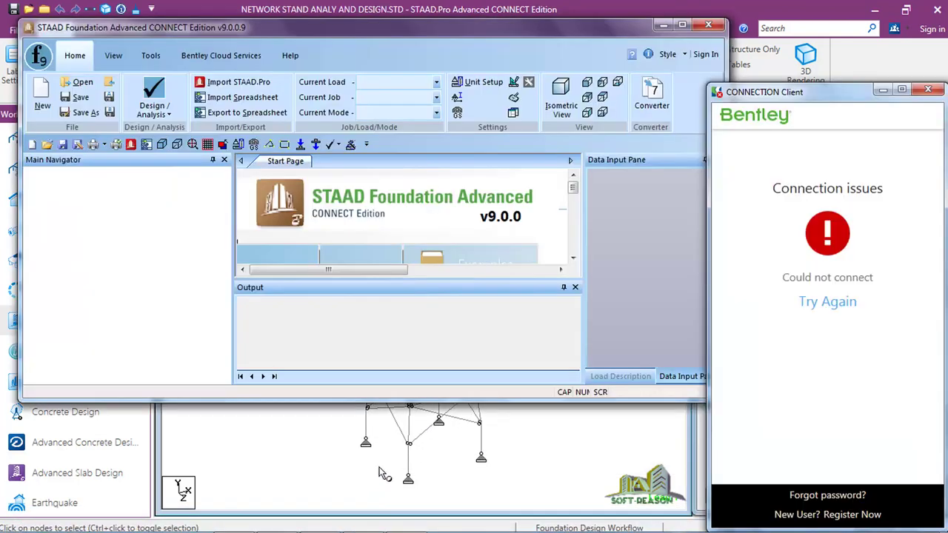
{"action": "left_click", "coordinate": [928, 89]}
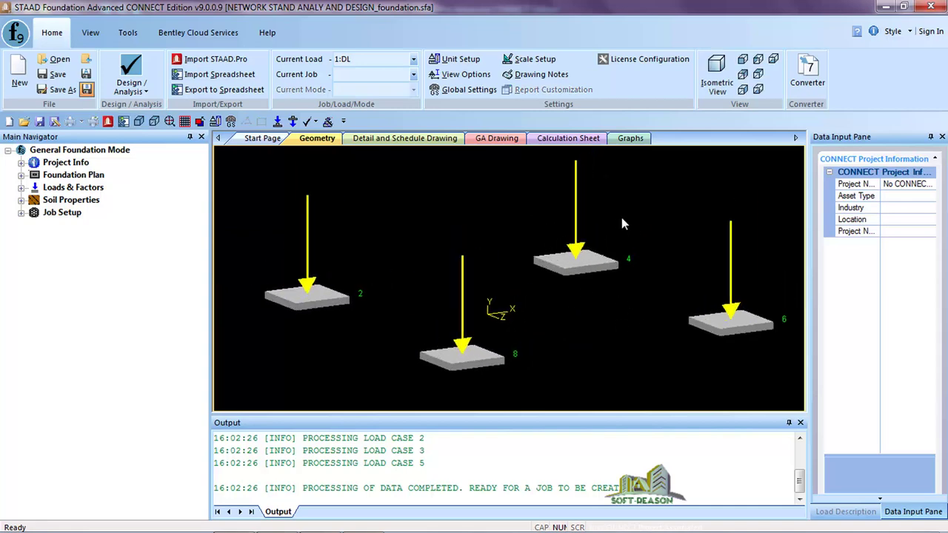
Generate the service load combinations from the BRITISH load combination table.
{"action": "scroll", "coordinate": [574, 270], "scroll_direction": "down", "scroll_amount": 2}
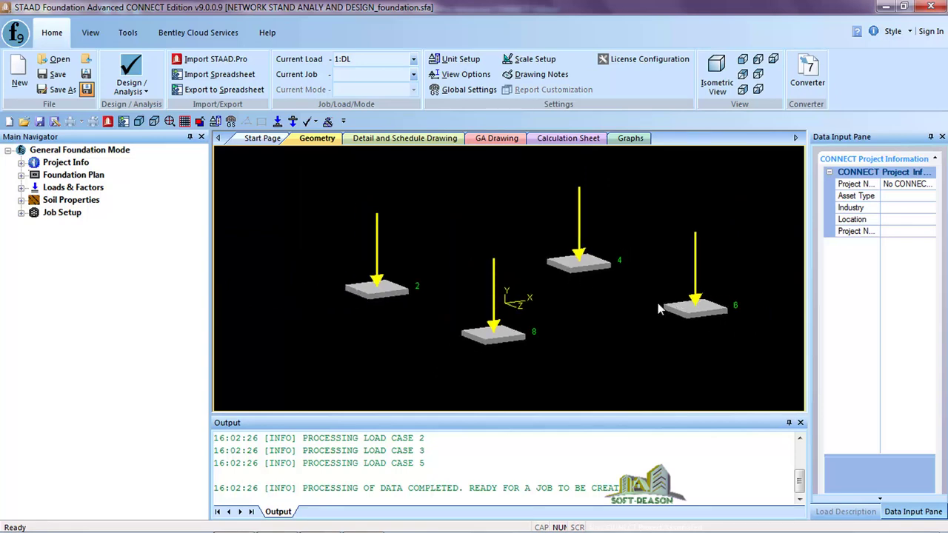
{"action": "left_click", "coordinate": [22, 188]}
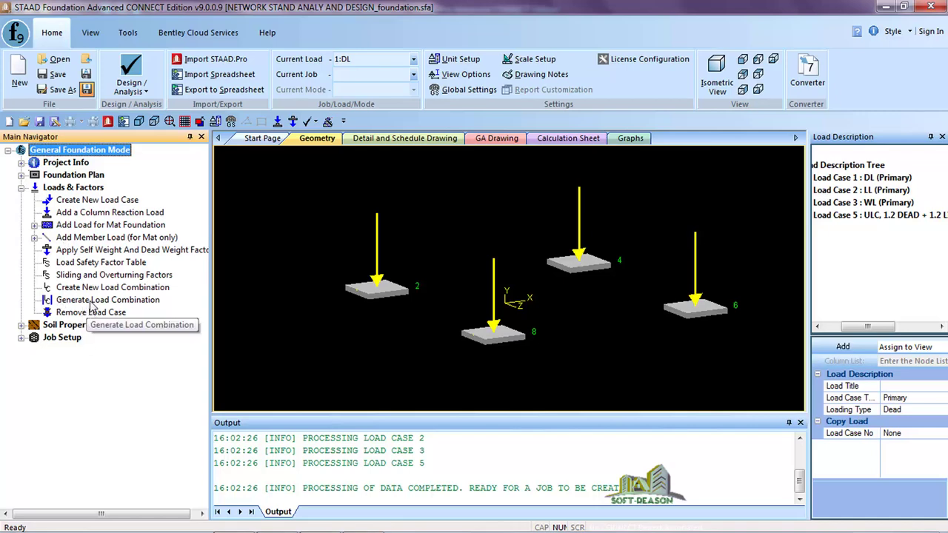
{"action": "left_click", "coordinate": [90, 303]}
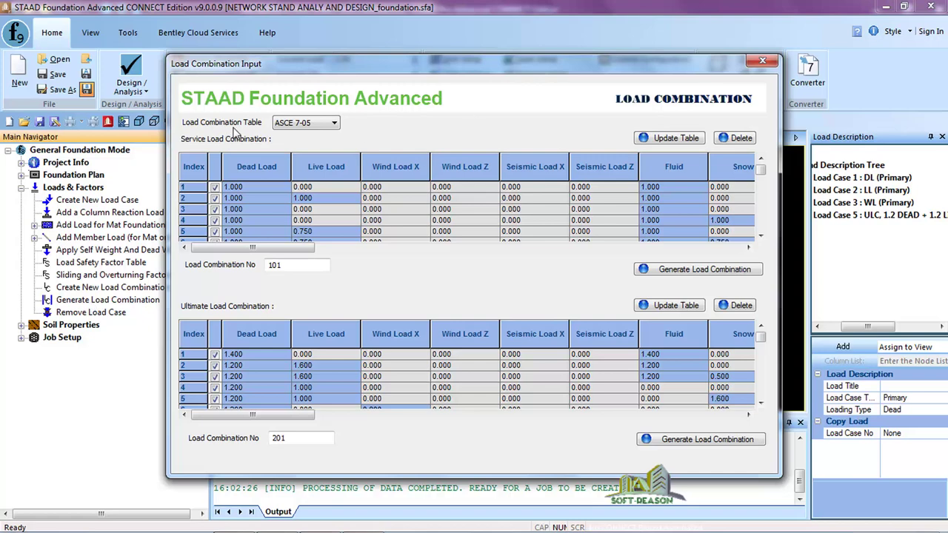
{"action": "left_click", "coordinate": [329, 127]}
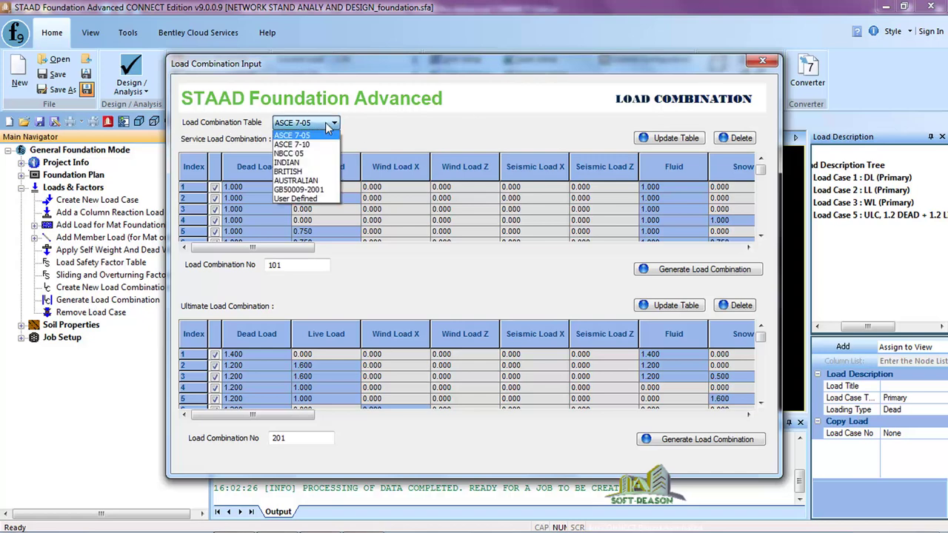
{"action": "left_click", "coordinate": [289, 171]}
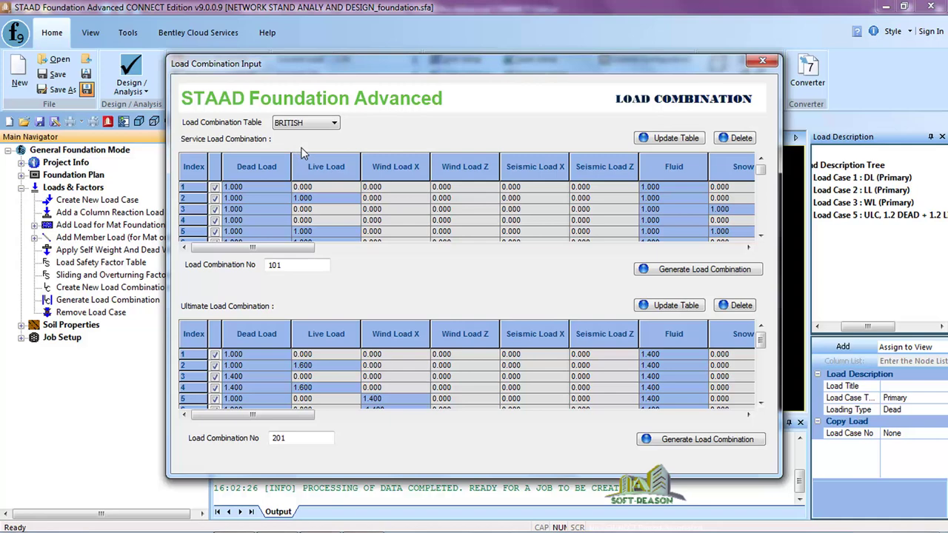
{"action": "left_click", "coordinate": [688, 271]}
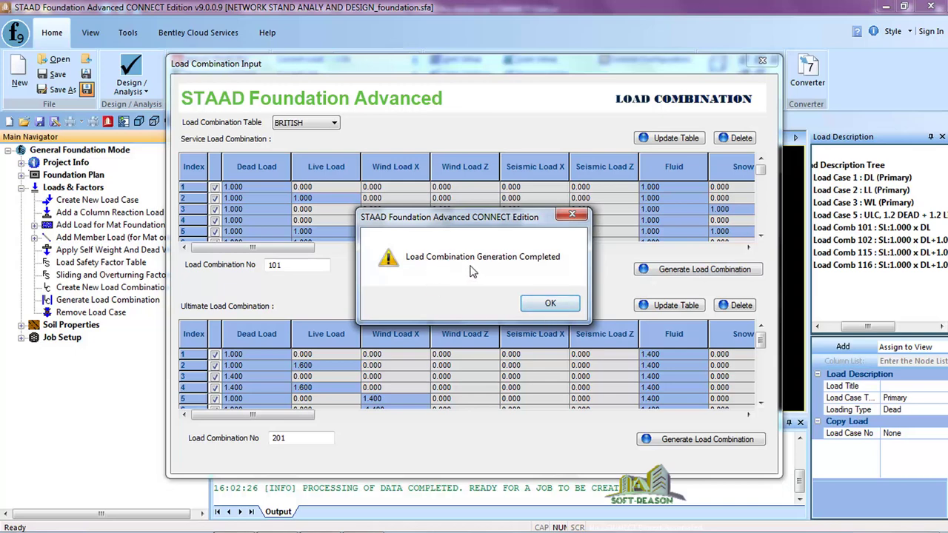
{"action": "left_click", "coordinate": [550, 305]}
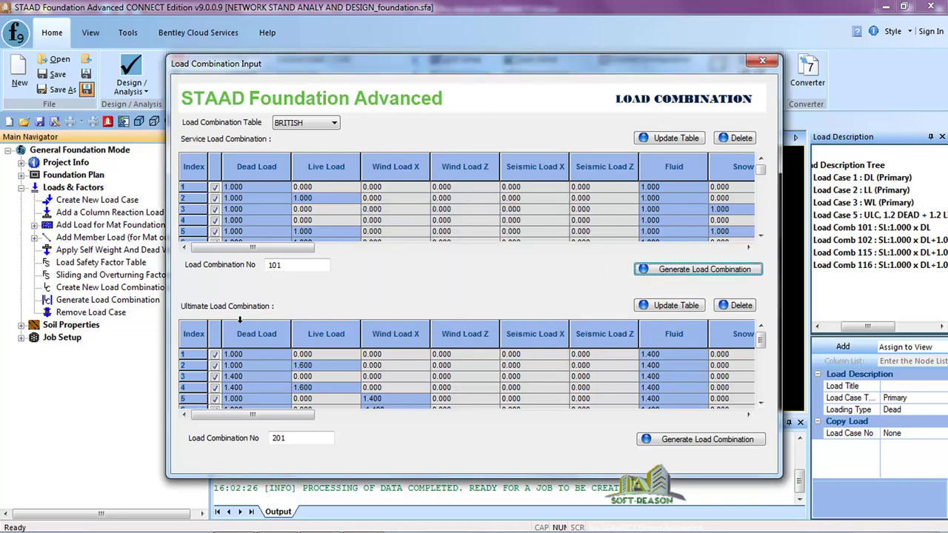
Generate the ultimate load combinations from the same British table and close the load combination input.
{"action": "left_click", "coordinate": [700, 440]}
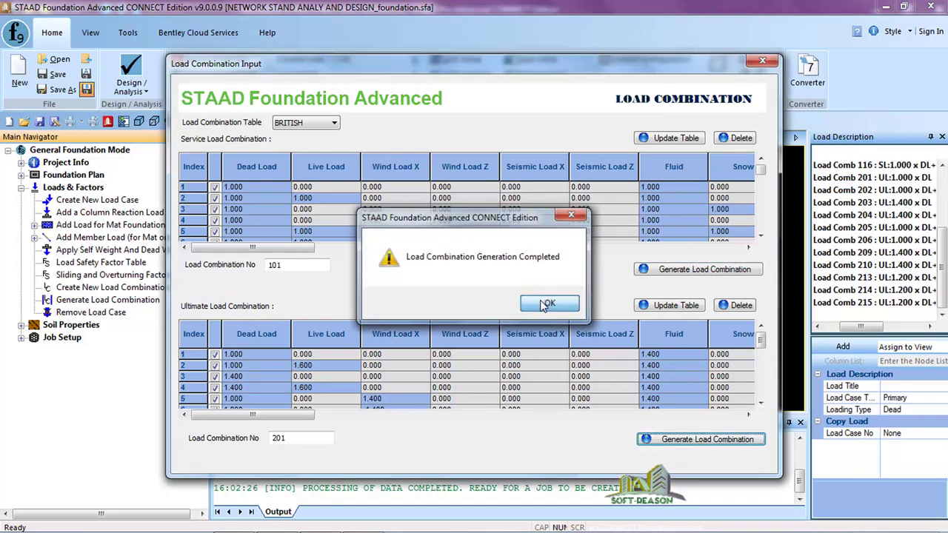
{"action": "left_click", "coordinate": [546, 305]}
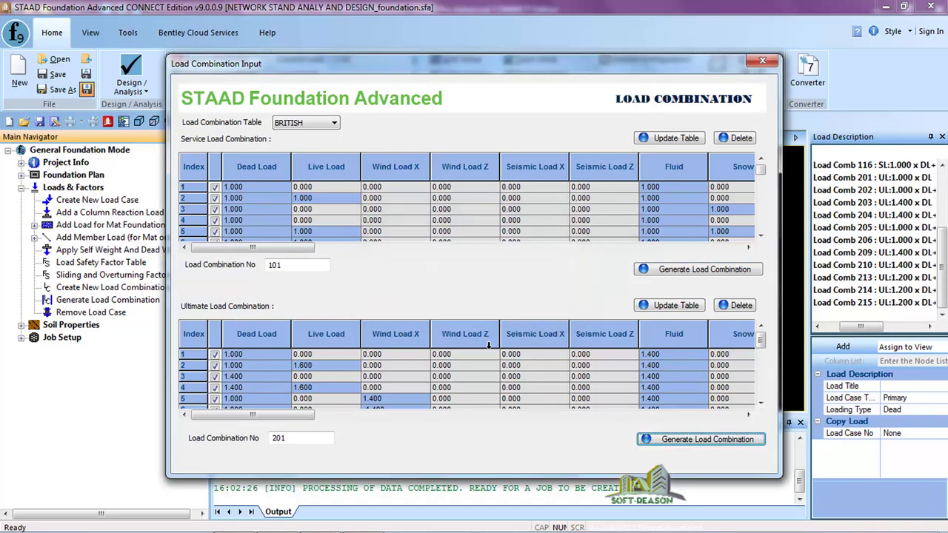
{"action": "left_click", "coordinate": [765, 63]}
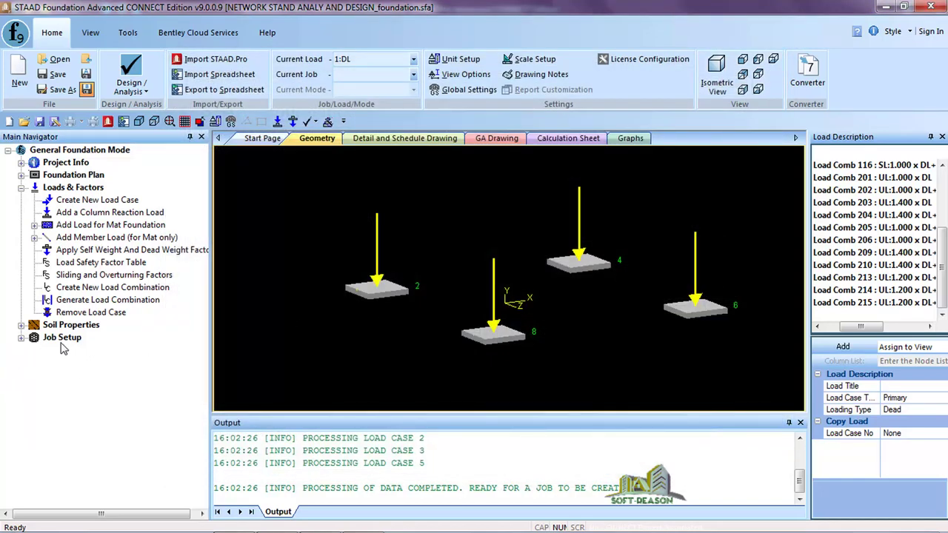
Start a new foundation job named Raft with the job type Mat.
{"action": "left_click", "coordinate": [21, 338]}
{"action": "left_click", "coordinate": [85, 353]}
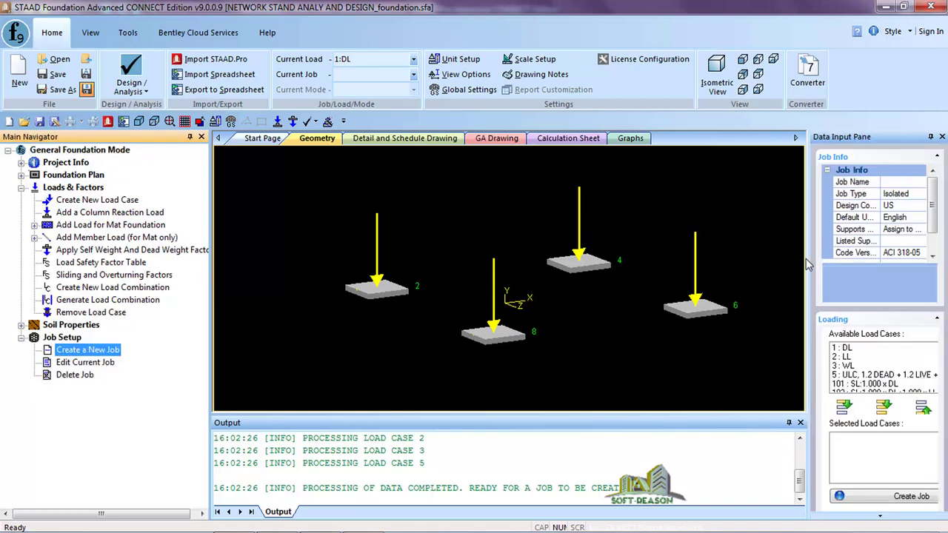
{"action": "left_click_drag", "start_coordinate": [810, 263], "coordinate": [735, 256]}
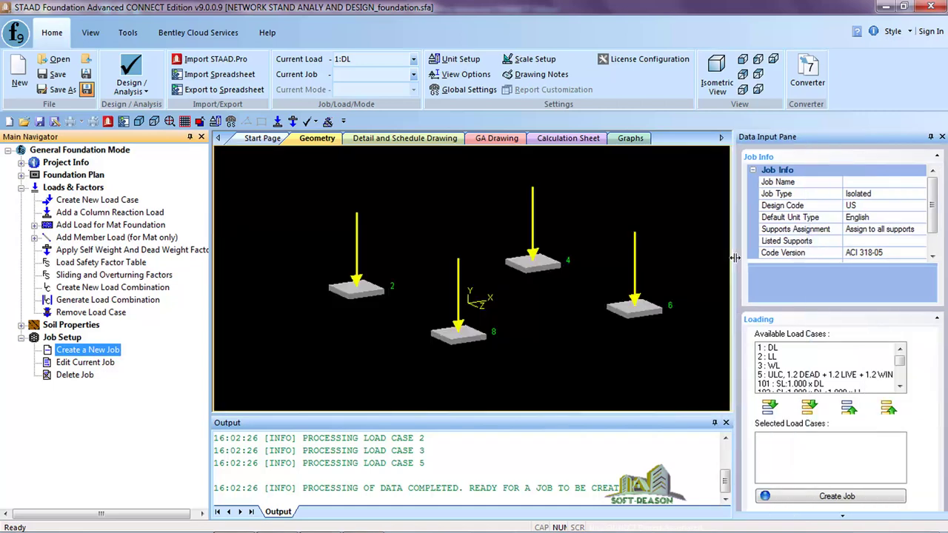
{"action": "left_click", "coordinate": [874, 182]}
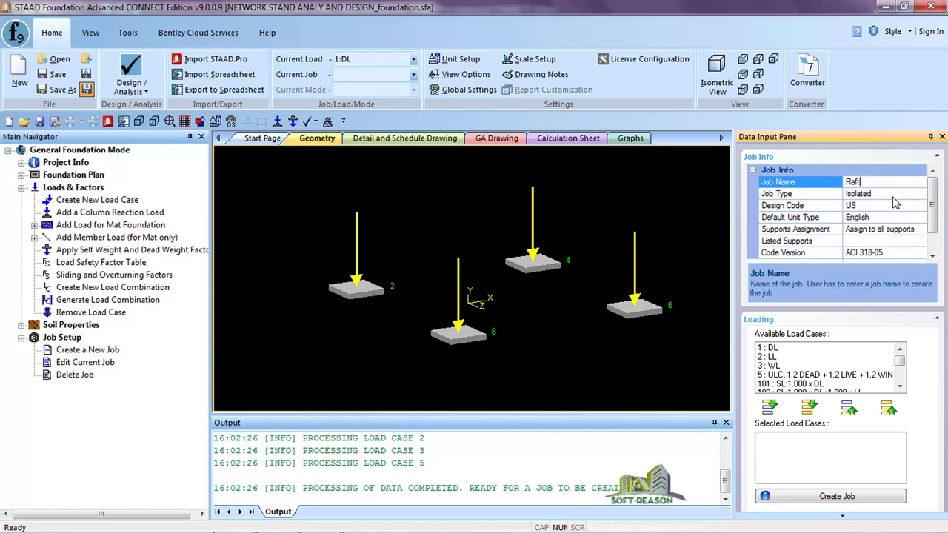
{"action": "left_click", "coordinate": [893, 197]}
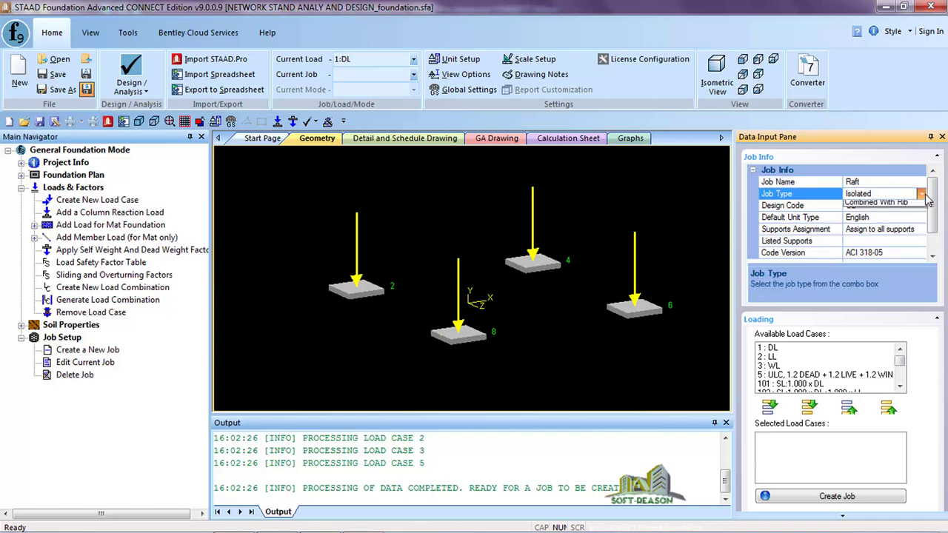
{"action": "left_click", "coordinate": [921, 194]}
{"action": "left_click", "coordinate": [868, 224]}
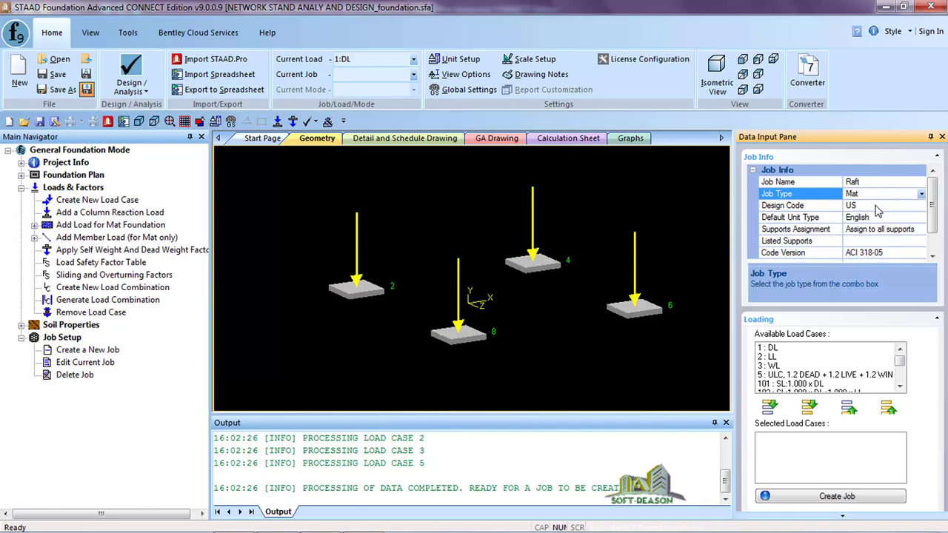
Set the Raft job's design code to British and its default unit type to SI.
{"action": "left_click", "coordinate": [901, 205]}
{"action": "left_click", "coordinate": [921, 206]}
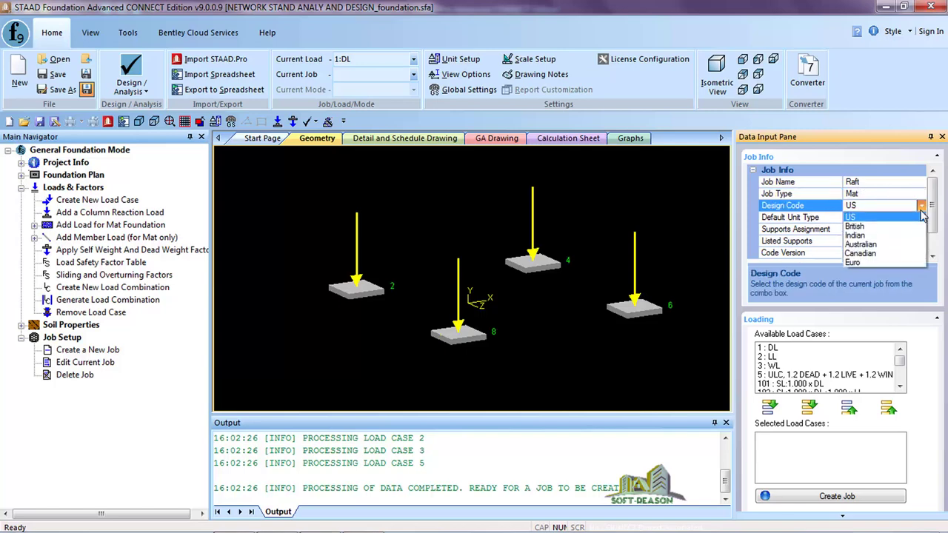
{"action": "left_click", "coordinate": [879, 223]}
{"action": "double_click", "coordinate": [879, 220]}
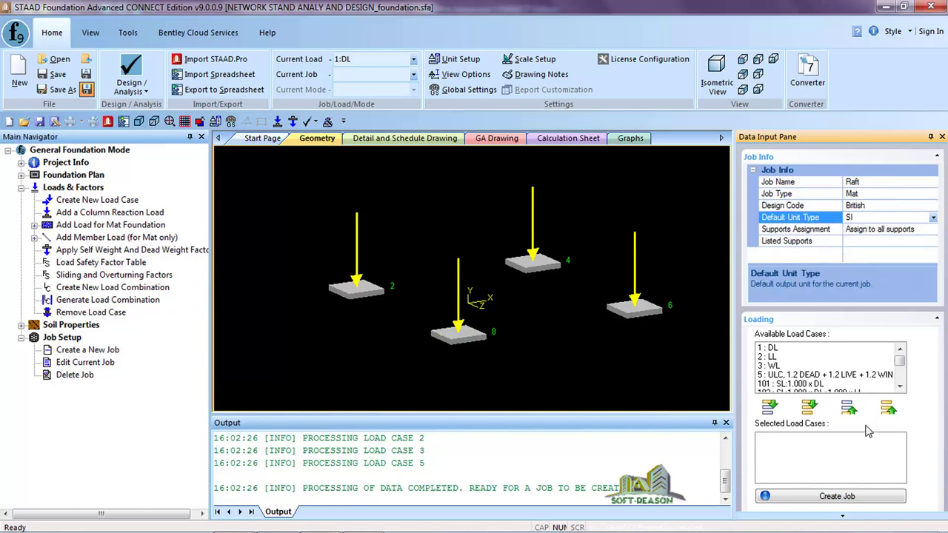
Include all available load cases in the Raft job and create it.
{"action": "left_click", "coordinate": [810, 408]}
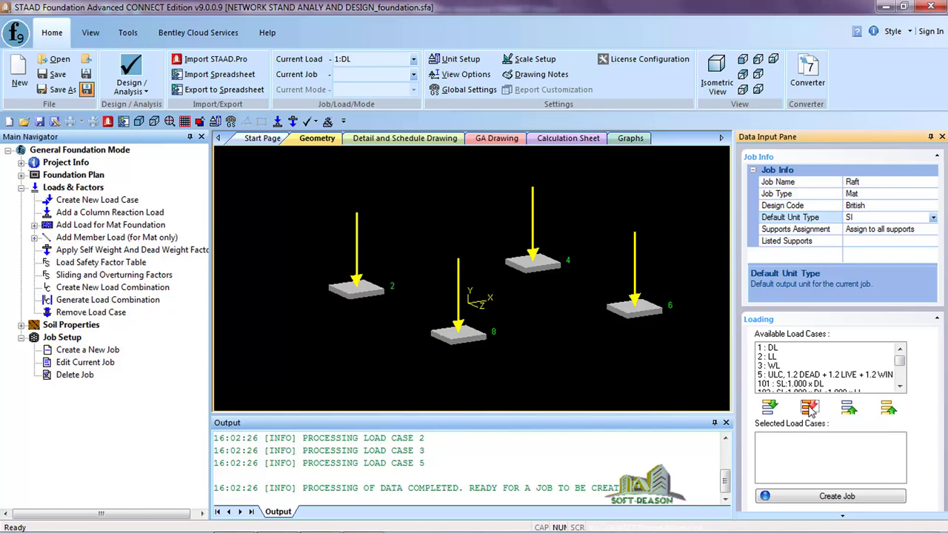
{"action": "left_click", "coordinate": [836, 498]}
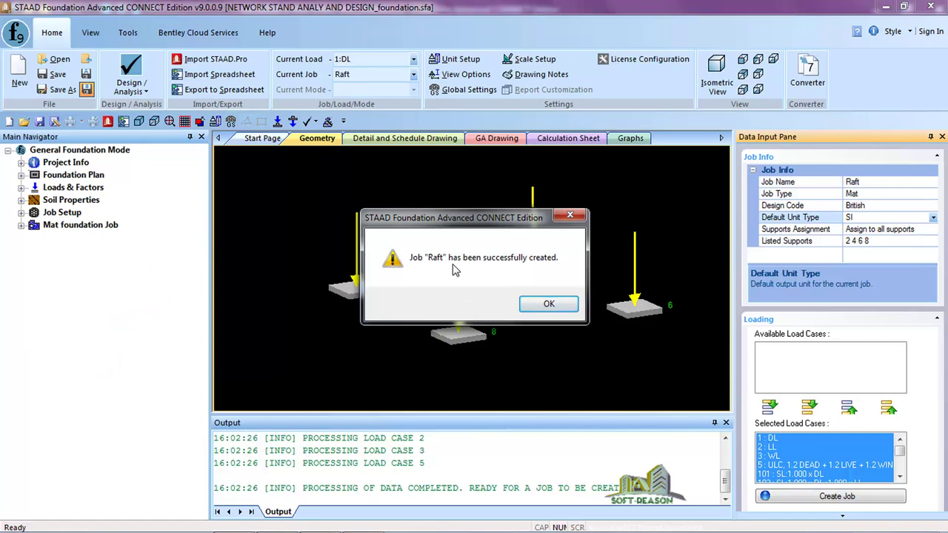
{"action": "left_click", "coordinate": [550, 307]}
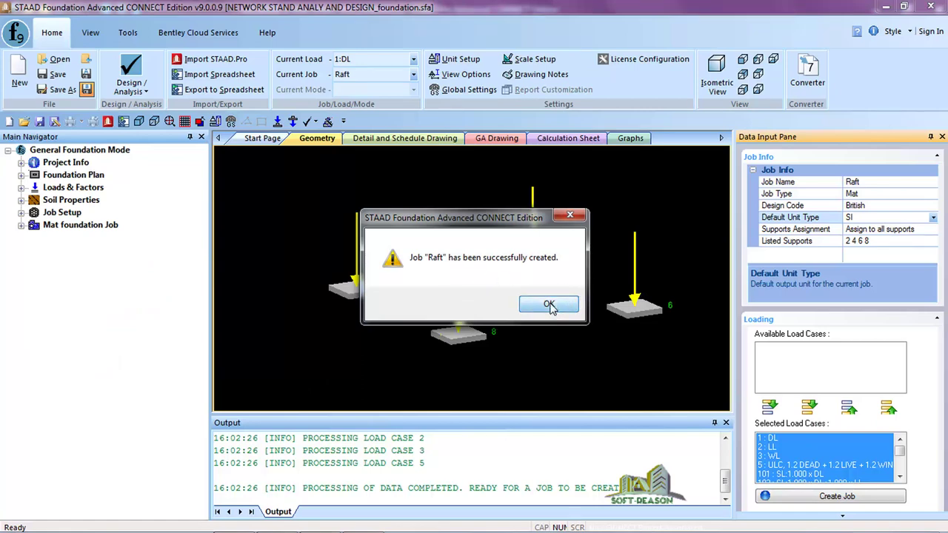
Open the rectangular meshing region definition for the mat foundation job.
{"action": "left_click", "coordinate": [22, 225]}
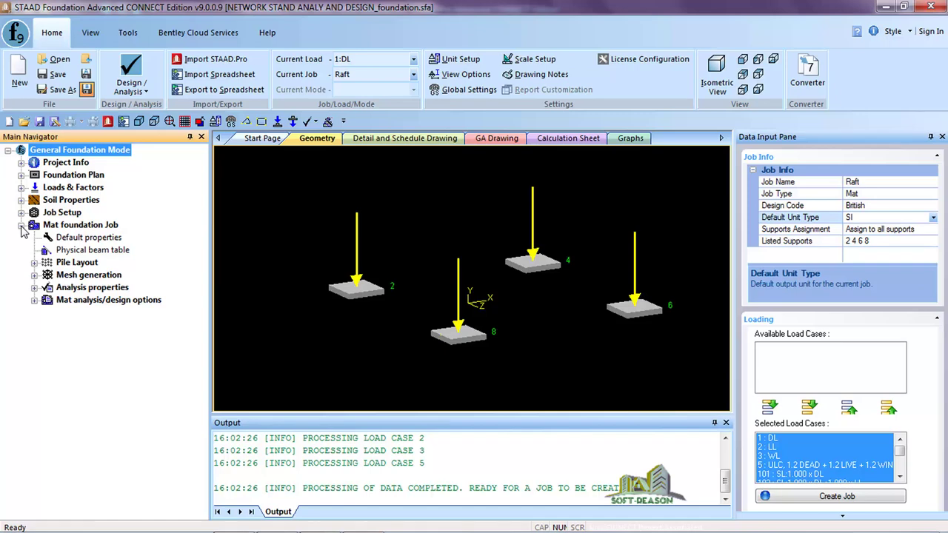
{"action": "left_click", "coordinate": [35, 275]}
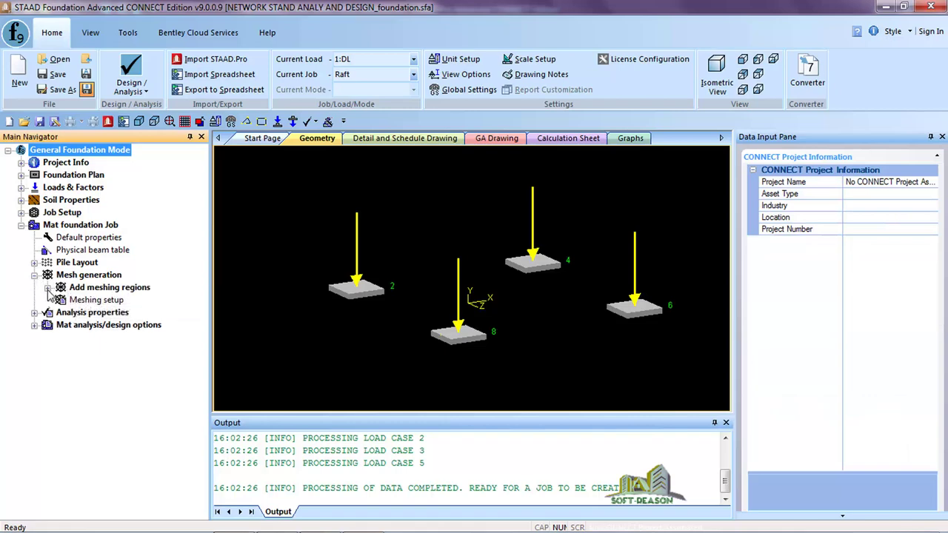
{"action": "left_click", "coordinate": [47, 289]}
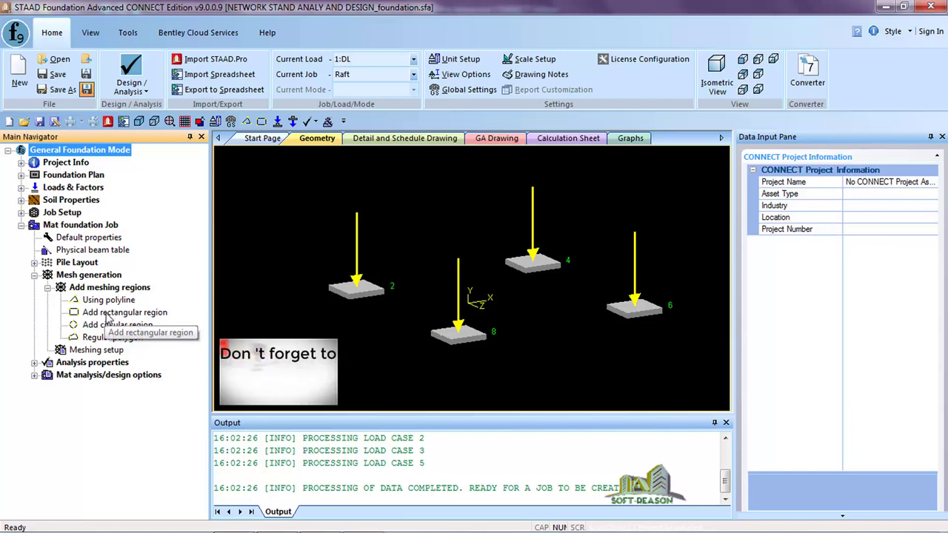
{"action": "left_click", "coordinate": [106, 315]}
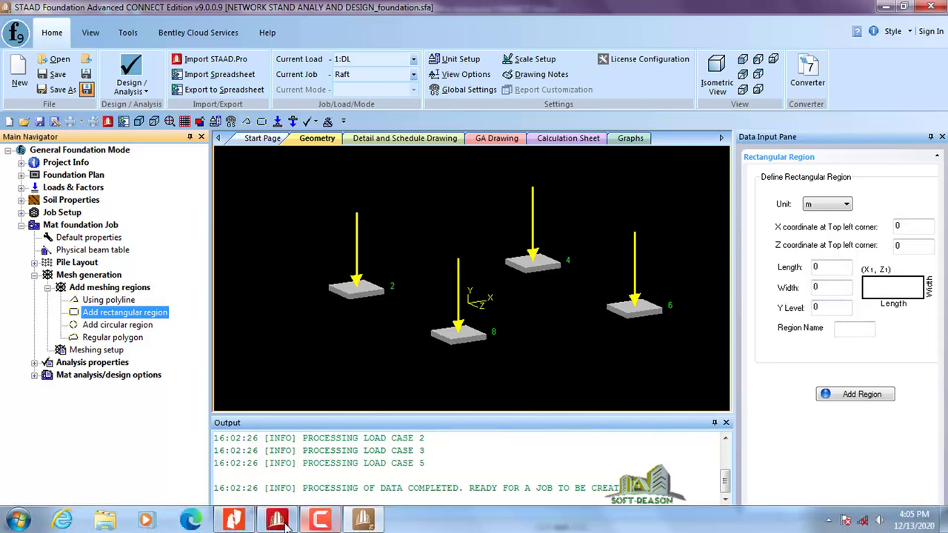
Switch to STAAD.Pro and measure the node-to-node distances from the front base support to its two neighbouring supports.
{"action": "left_click", "coordinate": [279, 521]}
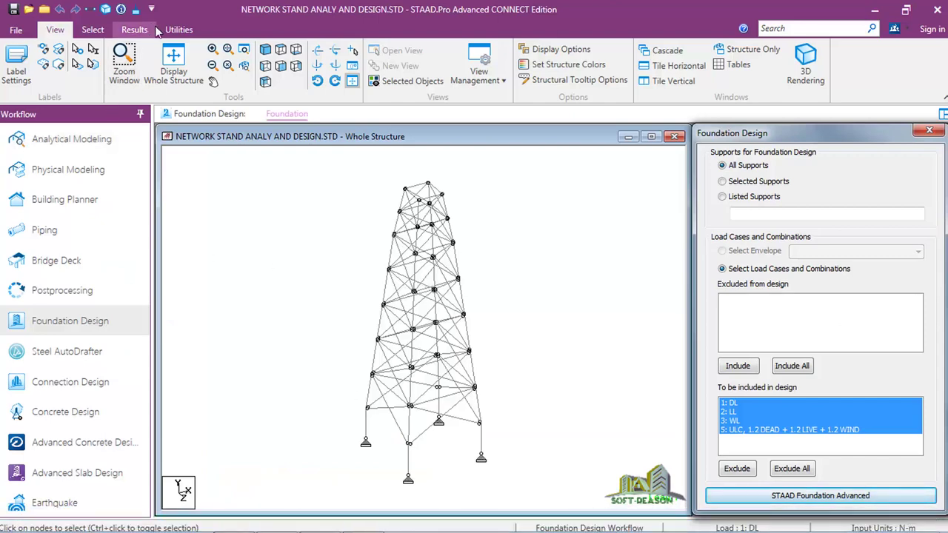
{"action": "left_click", "coordinate": [178, 31]}
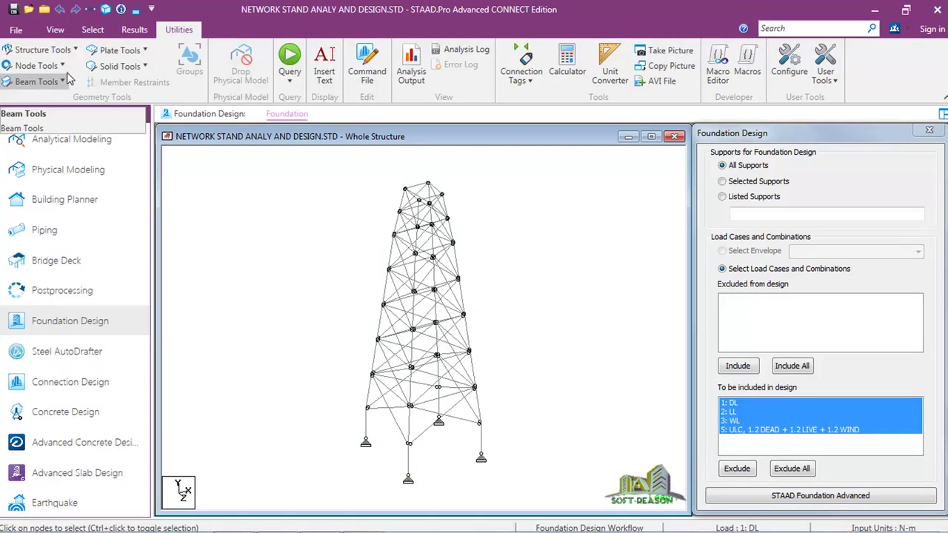
{"action": "left_click", "coordinate": [64, 68]}
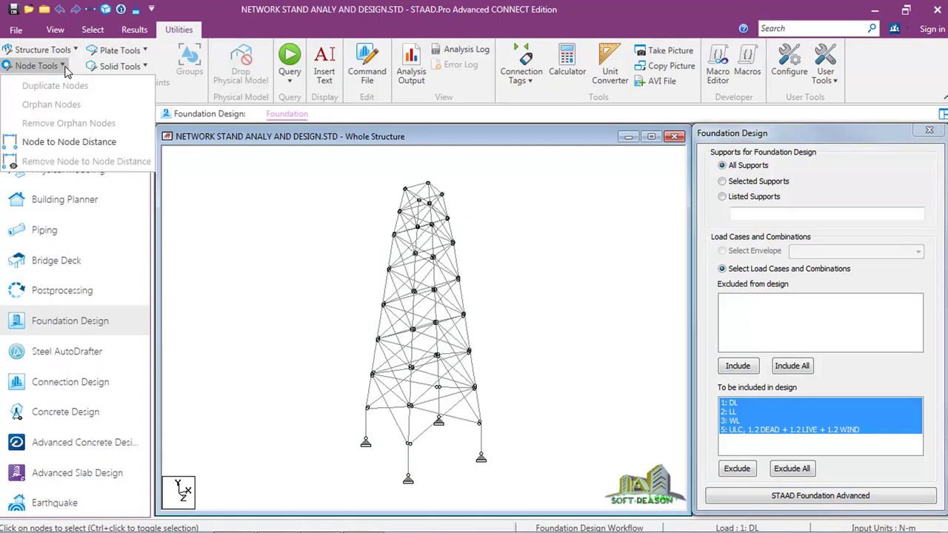
{"action": "left_click", "coordinate": [65, 147]}
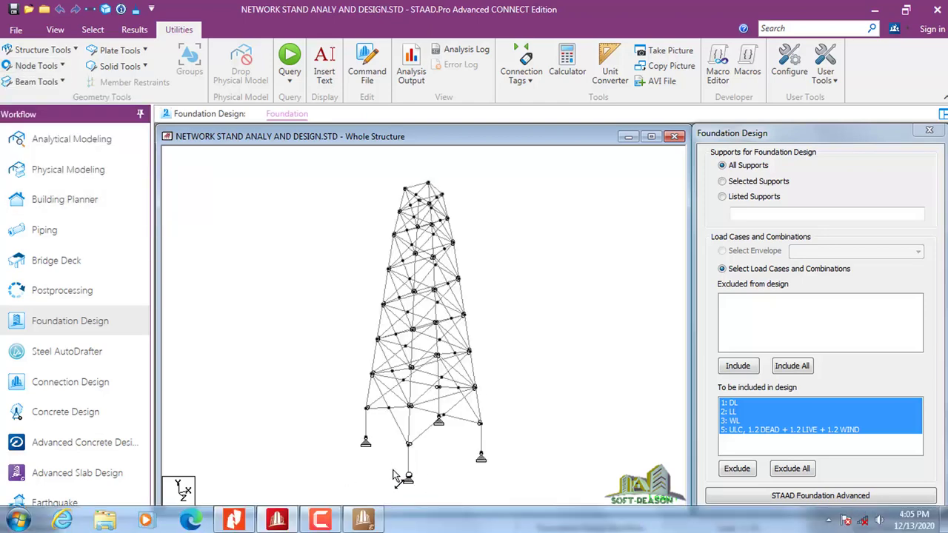
{"action": "left_click", "coordinate": [365, 443]}
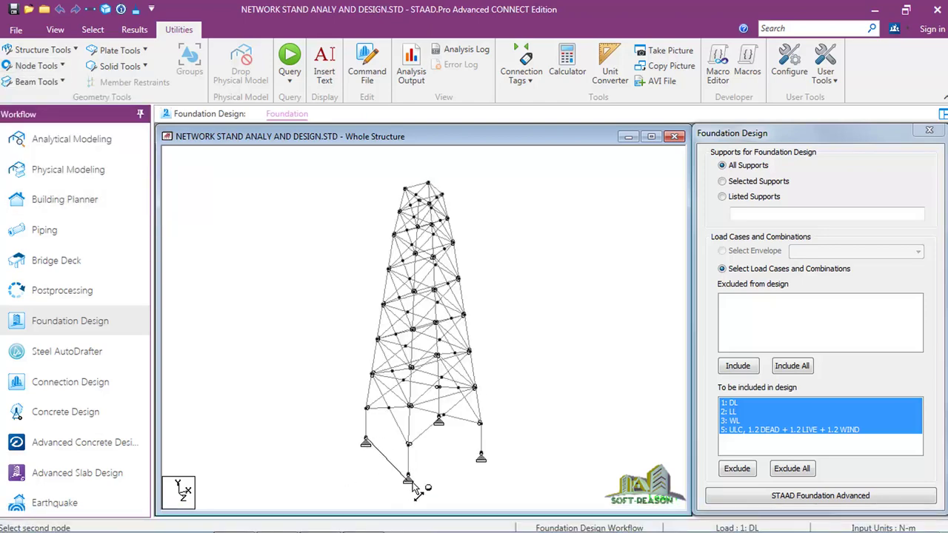
{"action": "left_click", "coordinate": [408, 479]}
{"action": "left_click", "coordinate": [408, 479]}
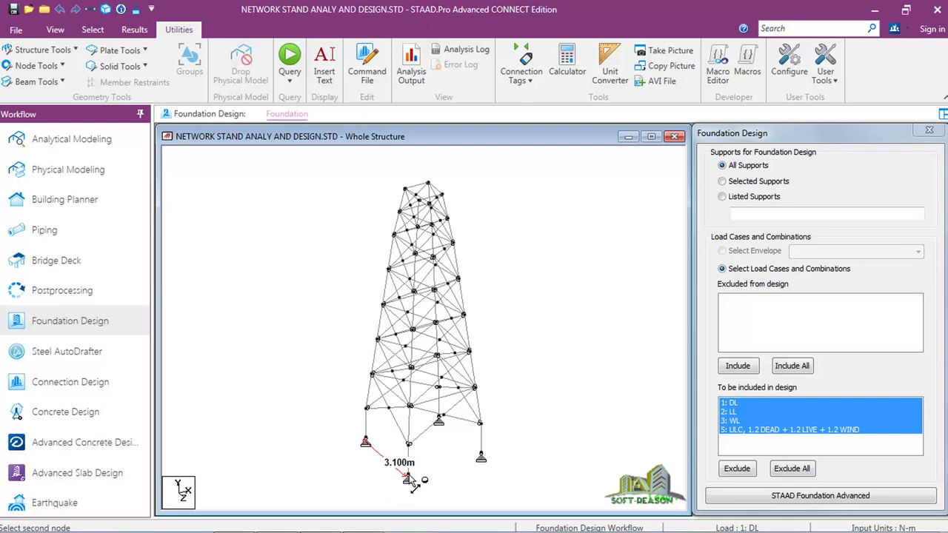
{"action": "left_click", "coordinate": [482, 457]}
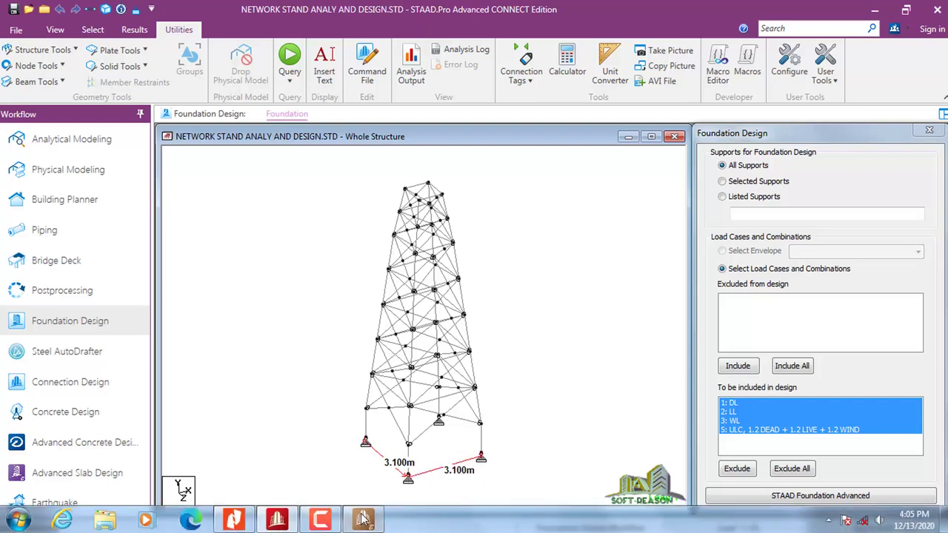
Switch to STAAD Foundation Advanced and set the rectangular meshing region's length and width to 3.1 m.
{"action": "left_click", "coordinate": [363, 522]}
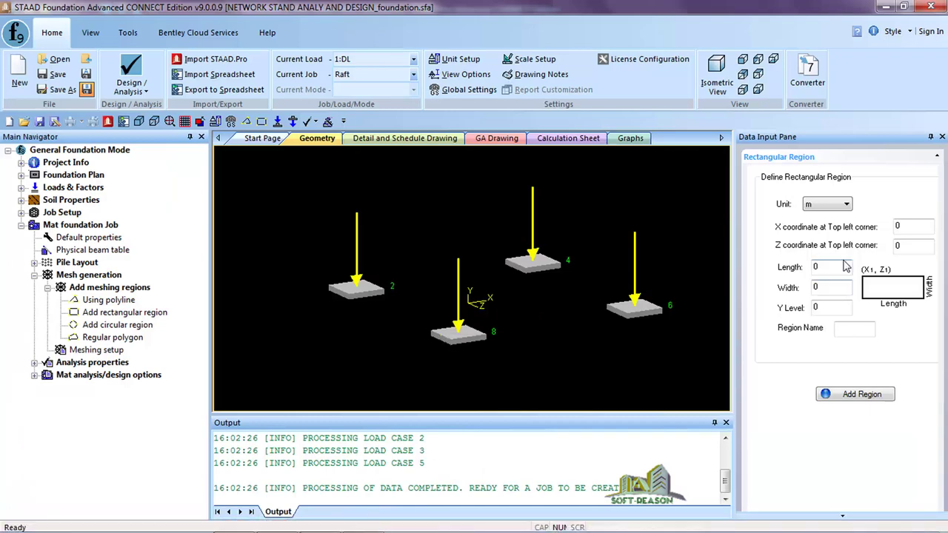
{"action": "left_click", "coordinate": [819, 267]}
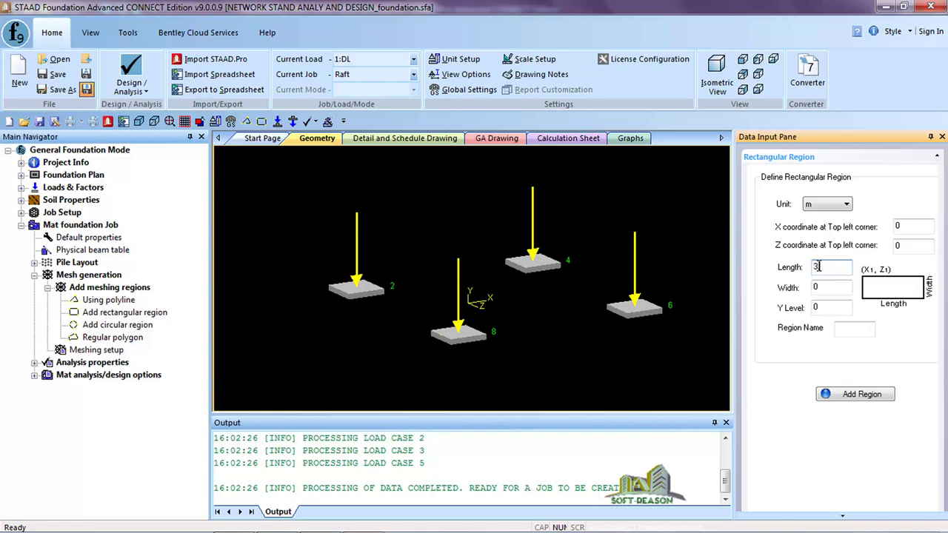
{"action": "type", "text": ".1"}
{"action": "key", "text": "Tab"}
{"action": "type", "text": "3.1"}
Switch to STAAD.Pro and try to look up the coordinates of the leftmost base support.
{"action": "mouse_move", "coordinate": [185, 530]}
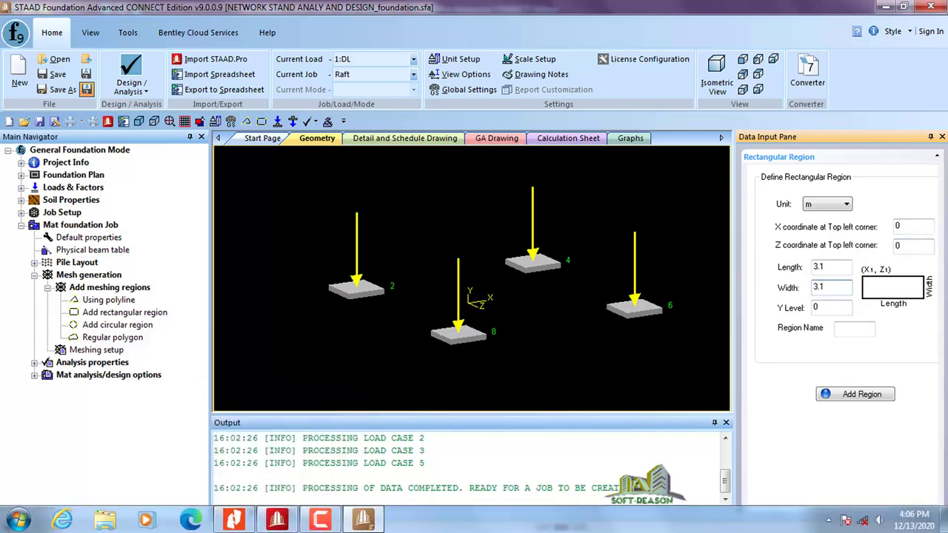
{"action": "left_click", "coordinate": [277, 518]}
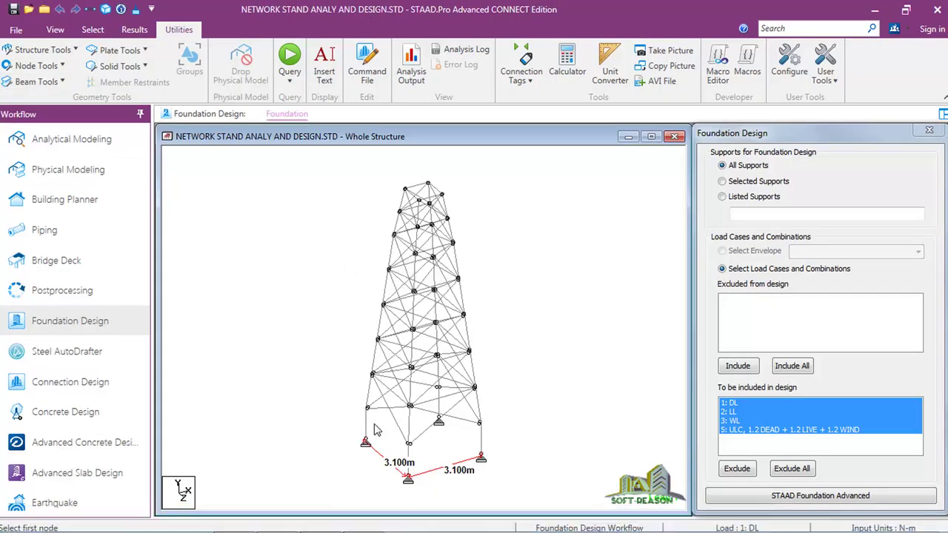
{"action": "left_click", "coordinate": [365, 443]}
{"action": "double_click", "coordinate": [365, 443]}
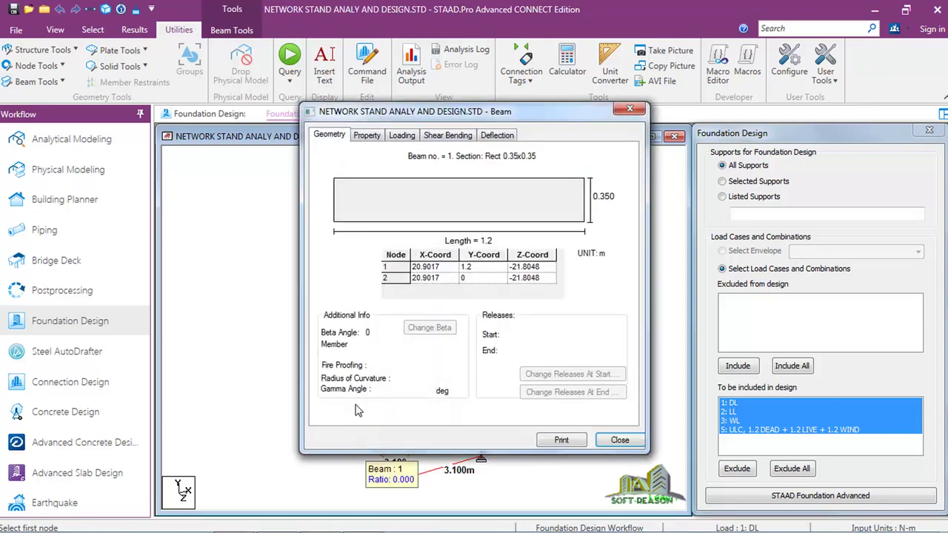
{"action": "key", "text": "Escape"}
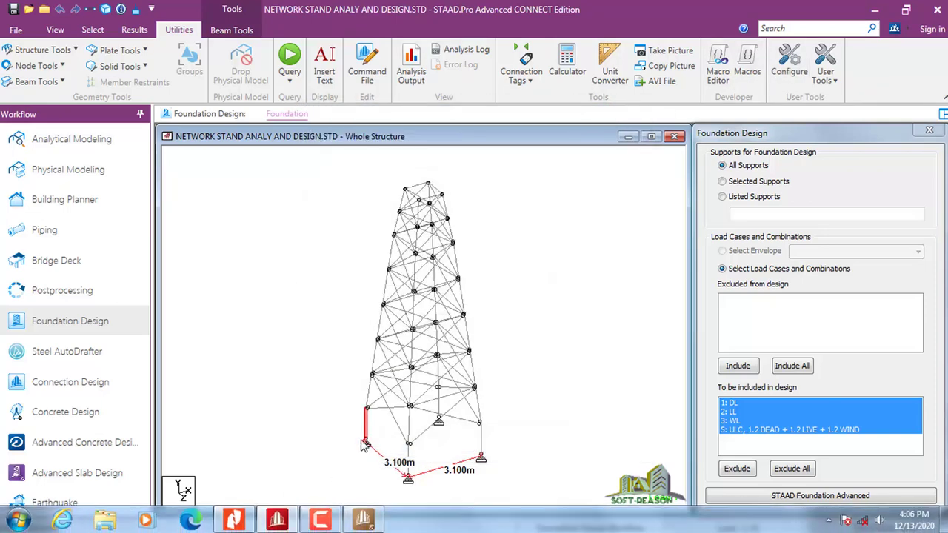
{"action": "left_click", "coordinate": [379, 455]}
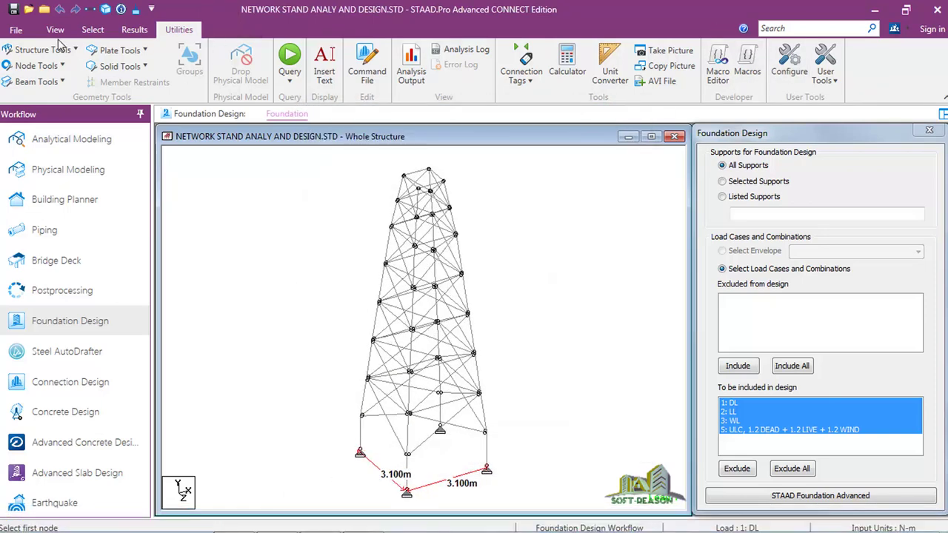
Query the coordinates of node 2 at the leftmost base support using the node cursor.
{"action": "left_click", "coordinate": [87, 32]}
{"action": "left_click", "coordinate": [23, 74]}
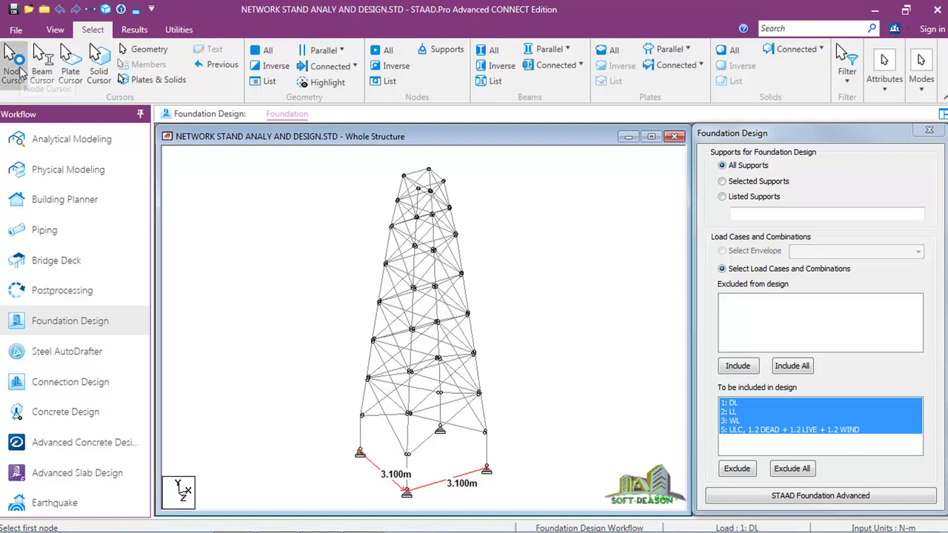
{"action": "left_click", "coordinate": [360, 453]}
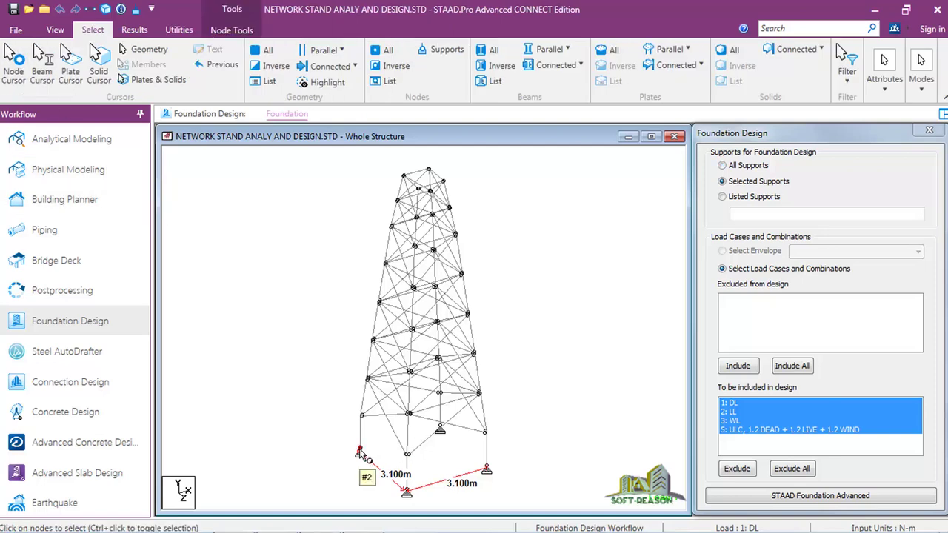
{"action": "double_click", "coordinate": [360, 453]}
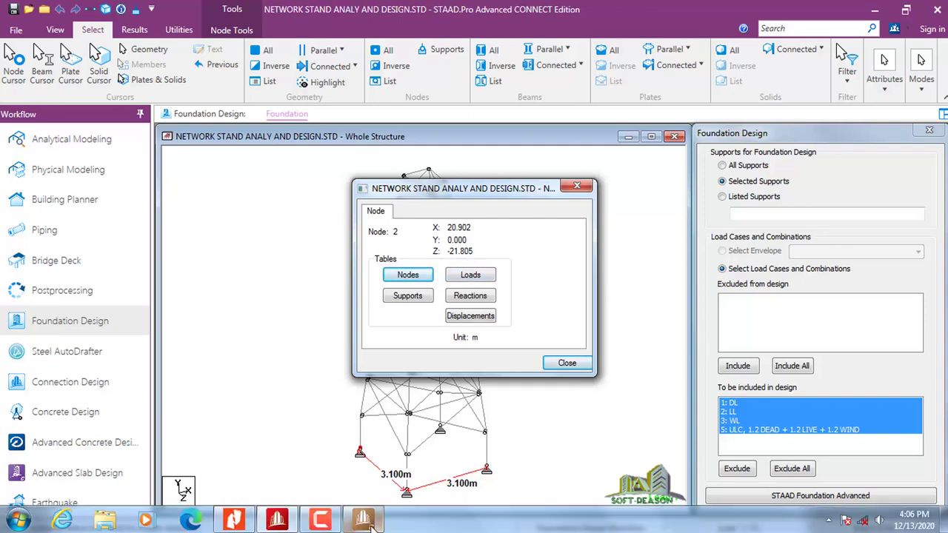
Switch to STAAD Foundation Advanced and set the region's top left corner coordinates to X 20.902 and Z -21.805 m.
{"action": "left_click", "coordinate": [371, 524]}
{"action": "left_click", "coordinate": [896, 225]}
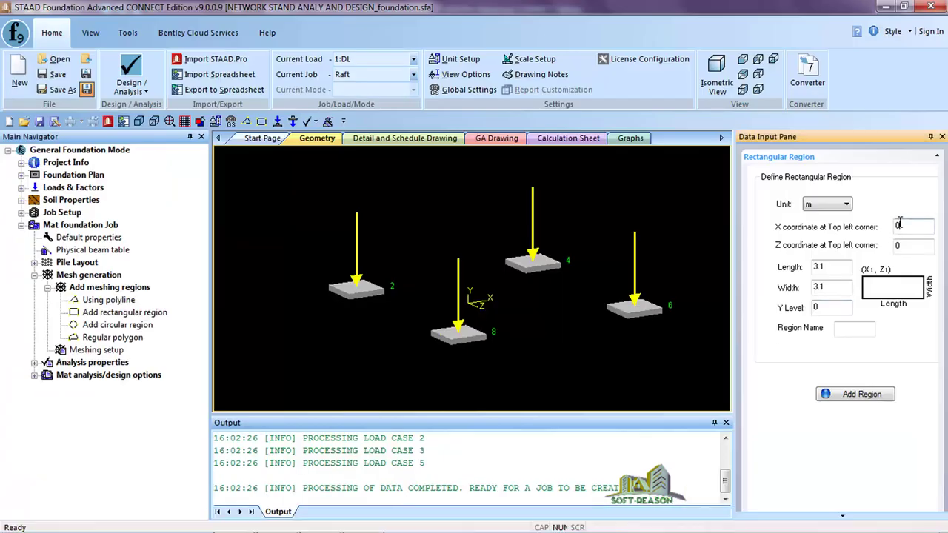
{"action": "type", "text": "20.902"}
{"action": "key", "text": "Tab"}
{"action": "type", "text": "-21.80"}
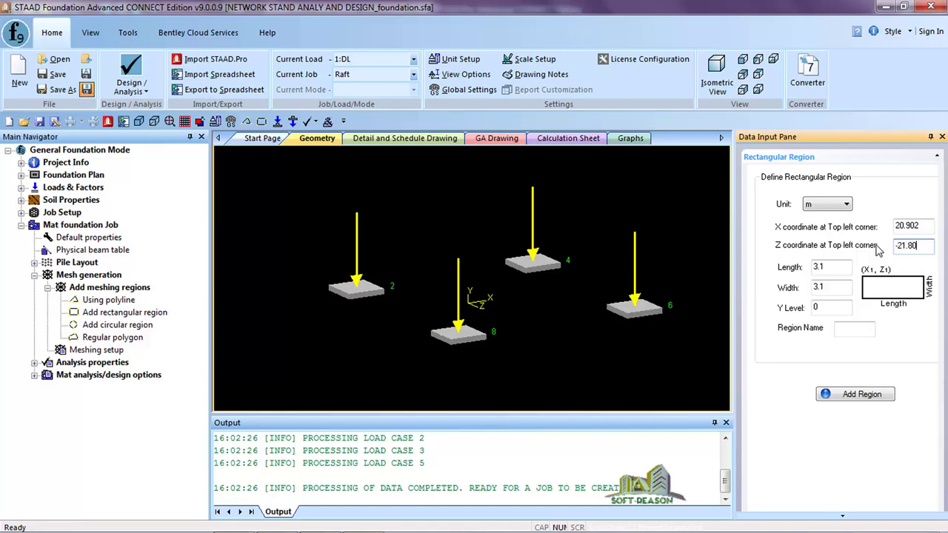
{"action": "type", "text": "5"}
Set the rectangular region's length and width to 4.1 m.
{"action": "left_click_drag", "start_coordinate": [820, 268], "coordinate": [815, 285]}
{"action": "type", "text": "4"}
{"action": "left_click", "coordinate": [818, 289]}
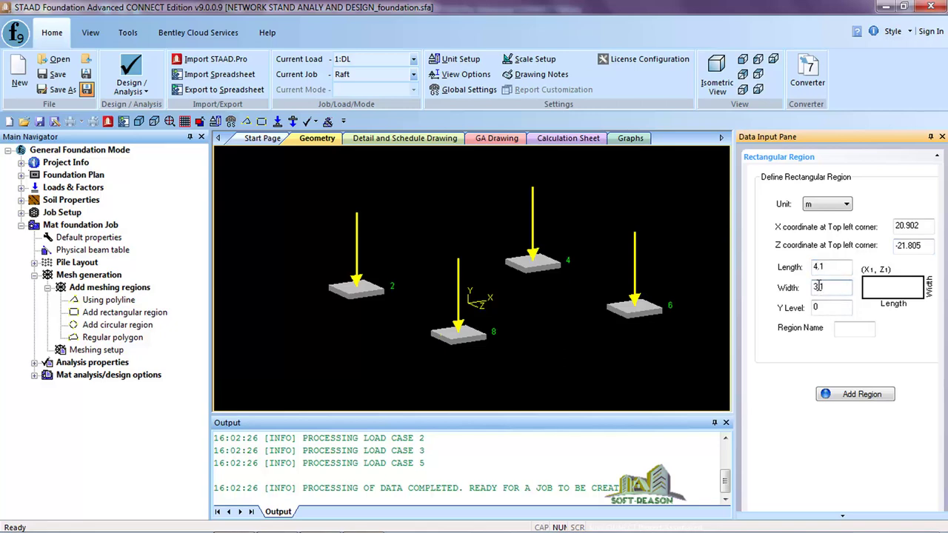
{"action": "left_click_drag", "start_coordinate": [818, 287], "coordinate": [813, 287]}
{"action": "type", "text": "4"}
Set the region's top left corner to X 20.402 and Z -22.305 m and add it with the name R1.
{"action": "left_click", "coordinate": [918, 246]}
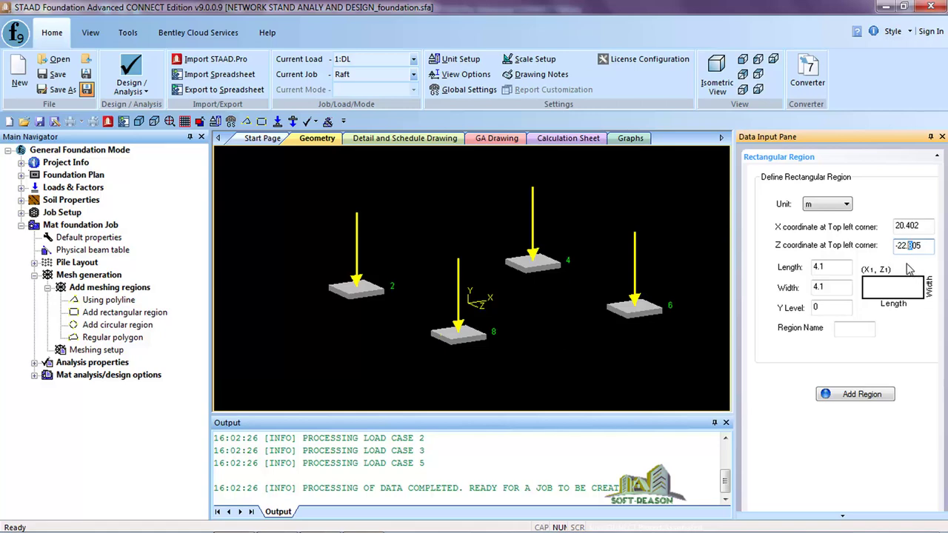
{"action": "type", "text": "3"}
{"action": "left_click", "coordinate": [855, 328]}
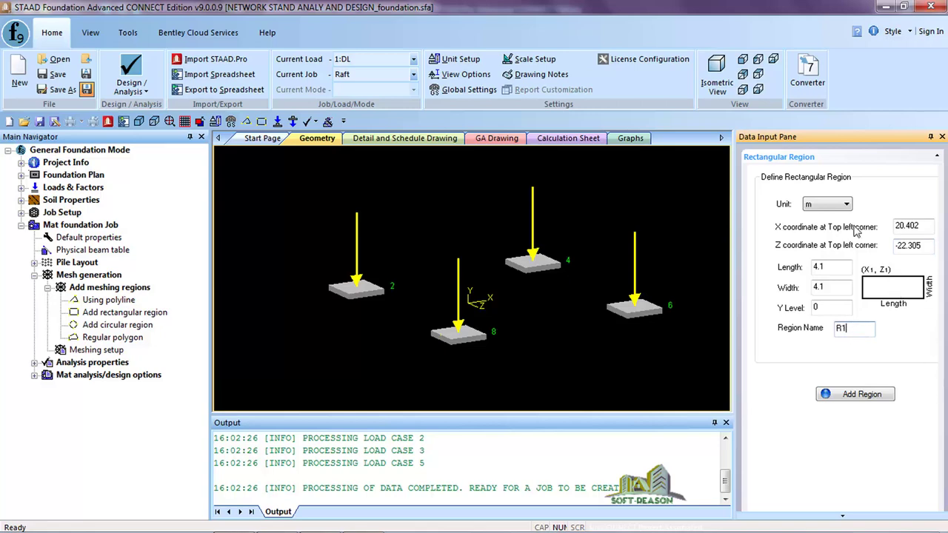
{"action": "left_click", "coordinate": [852, 396]}
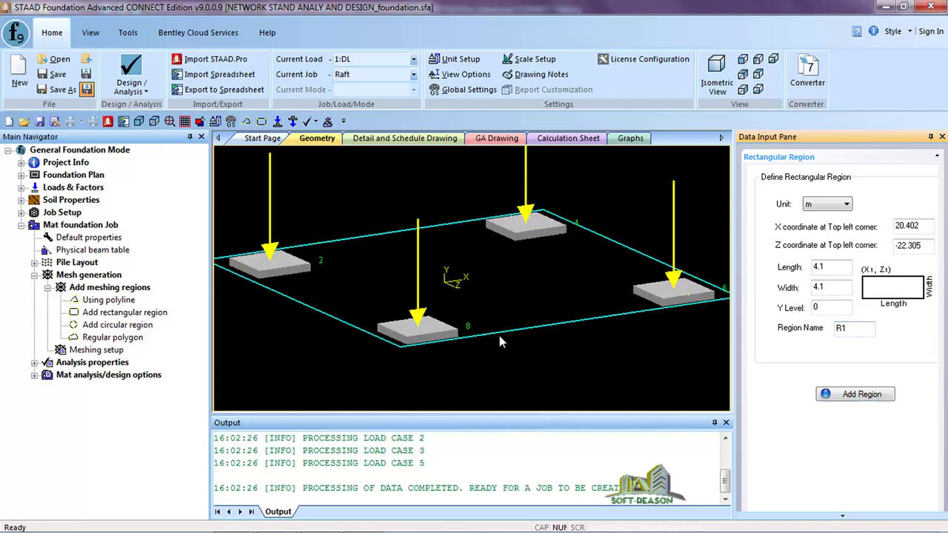
{"action": "scroll", "coordinate": [499, 341], "scroll_direction": "down", "scroll_amount": 3}
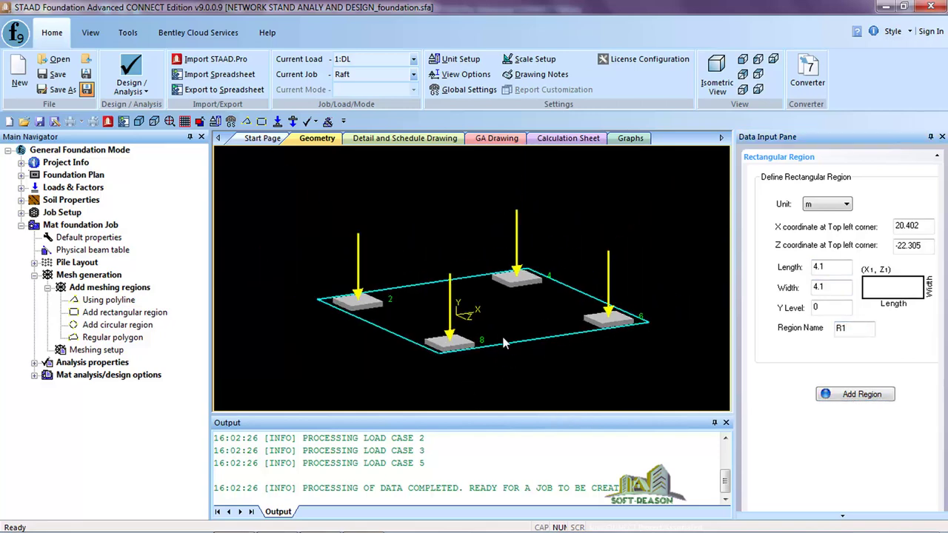
Add region R1 as the meshing boundary and generate a quadrilateral mesh with a 300 mm target maximum size.
{"action": "left_click", "coordinate": [89, 352]}
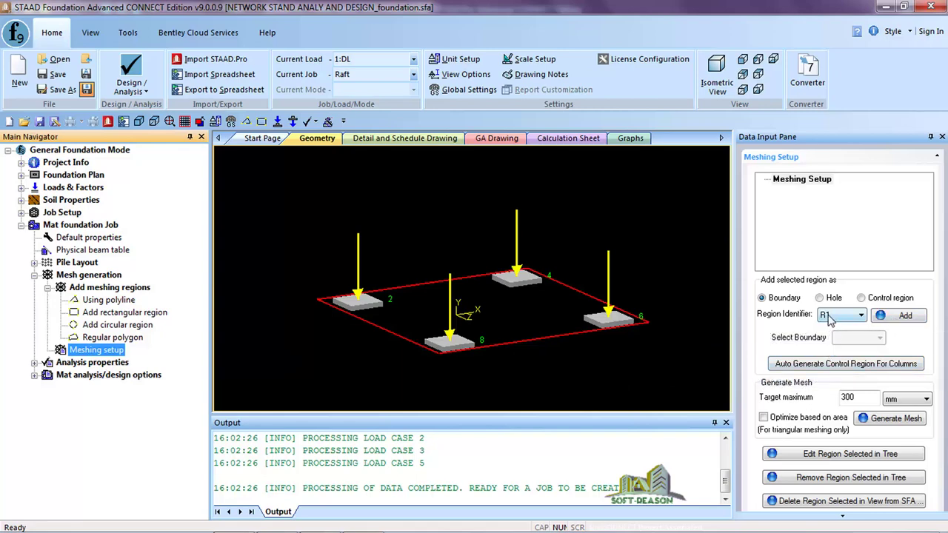
{"action": "left_click", "coordinate": [906, 316]}
{"action": "left_click", "coordinate": [792, 191]}
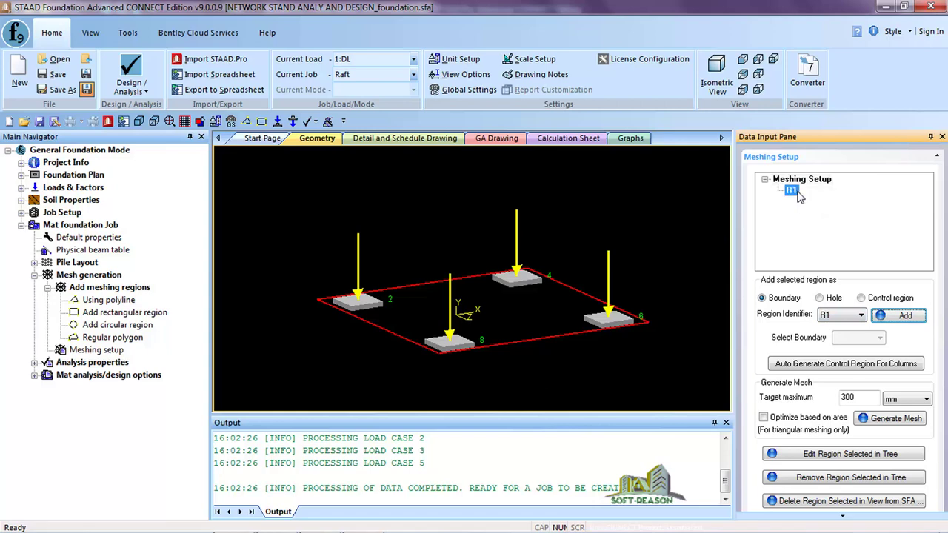
{"action": "left_click", "coordinate": [879, 420]}
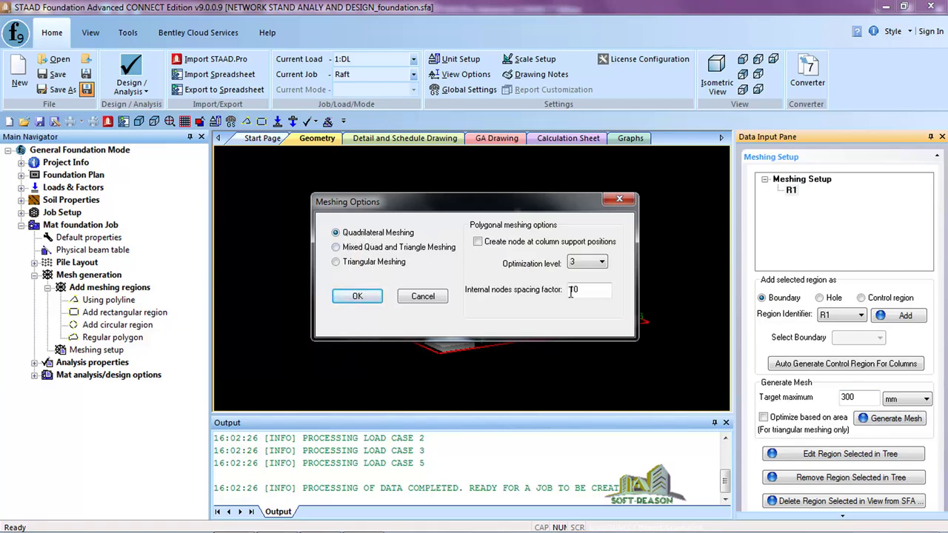
{"action": "left_click", "coordinate": [356, 297]}
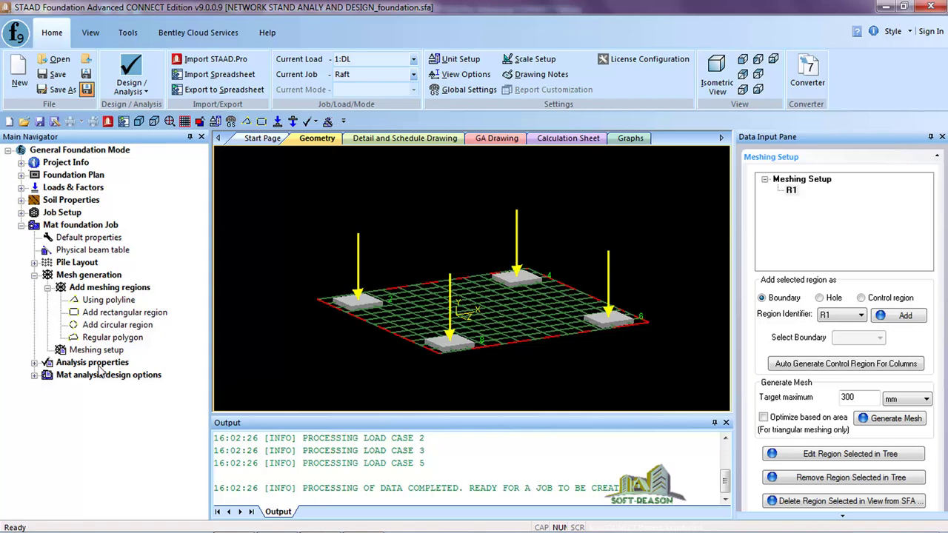
Review region R1's slab thickness and set its soil height to 1.3 m in the soil property table.
{"action": "left_click", "coordinate": [34, 362]}
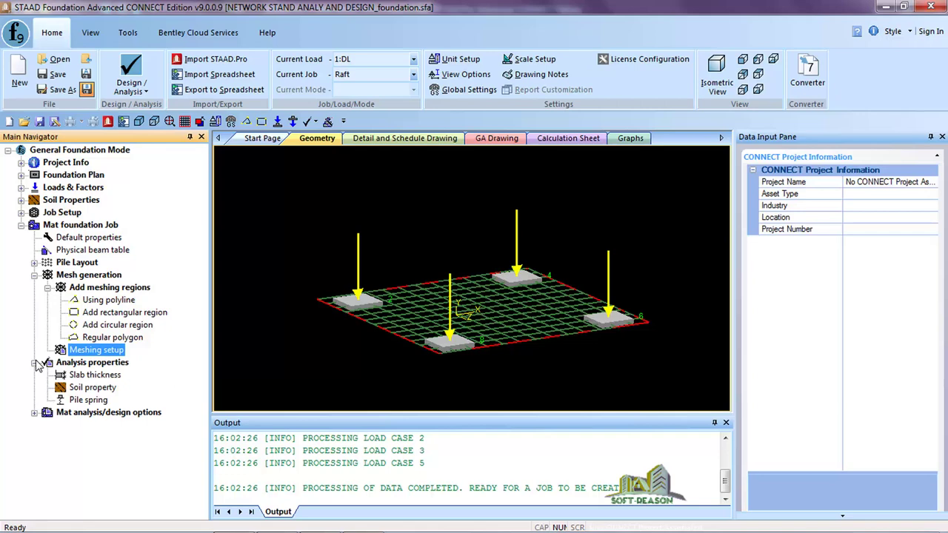
{"action": "left_click", "coordinate": [87, 376]}
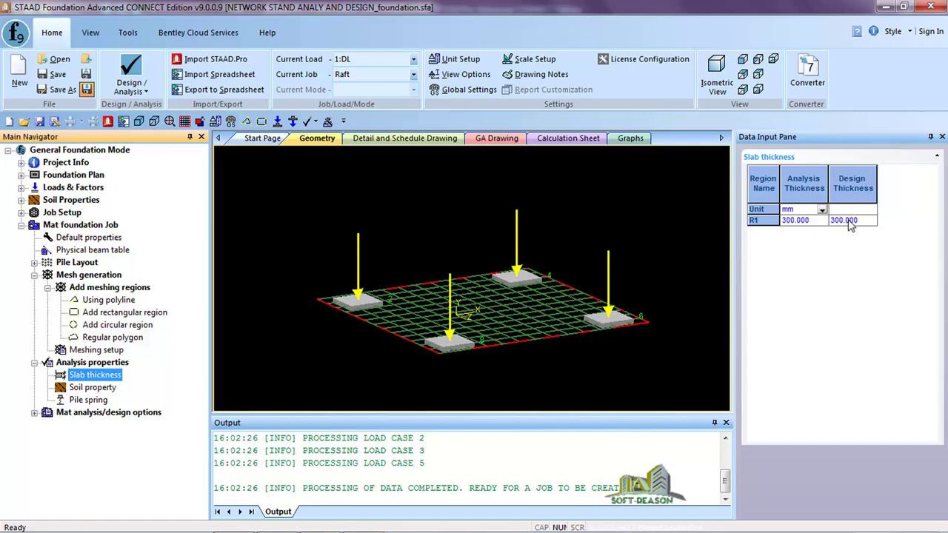
{"action": "left_click", "coordinate": [92, 388]}
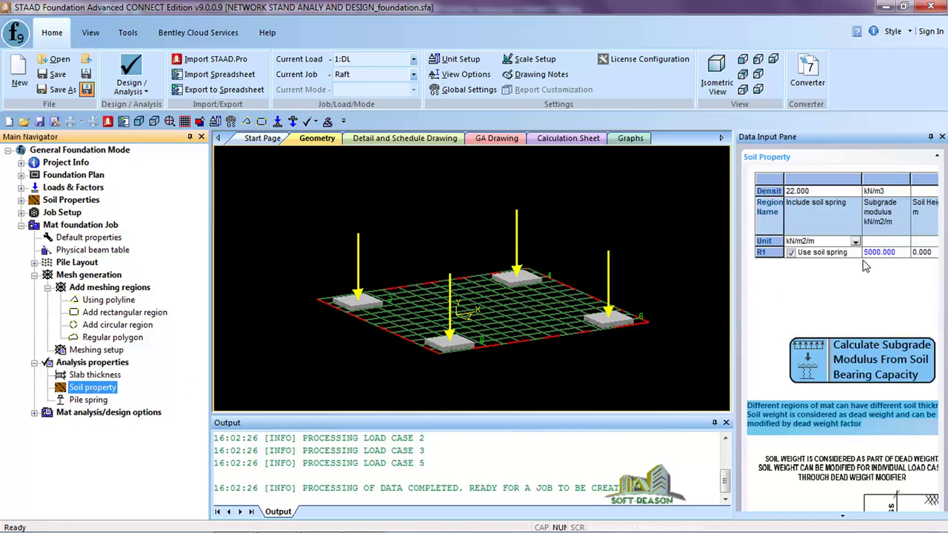
{"action": "left_click_drag", "start_coordinate": [733, 310], "coordinate": [696, 304]}
{"action": "left_click", "coordinate": [908, 253]}
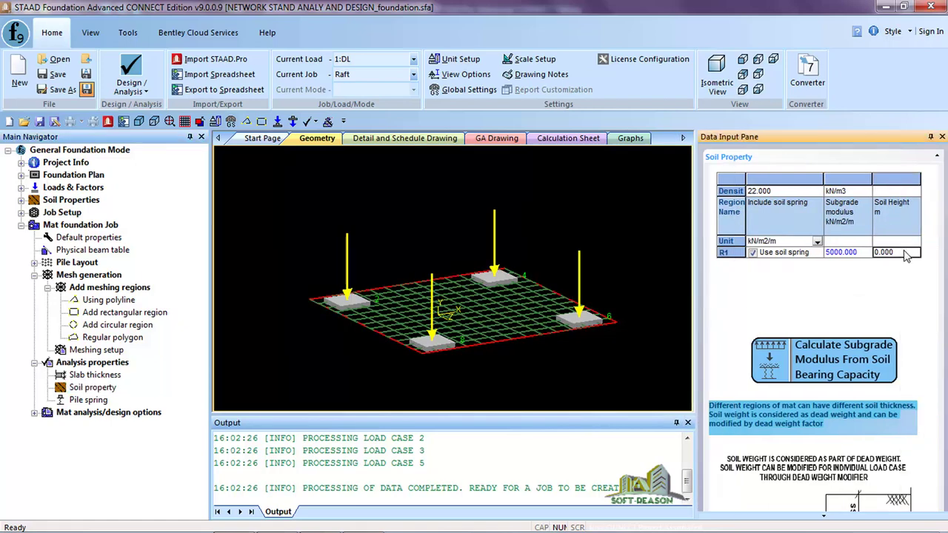
{"action": "left_click", "coordinate": [900, 253]}
{"action": "type", "text": "1.3"}
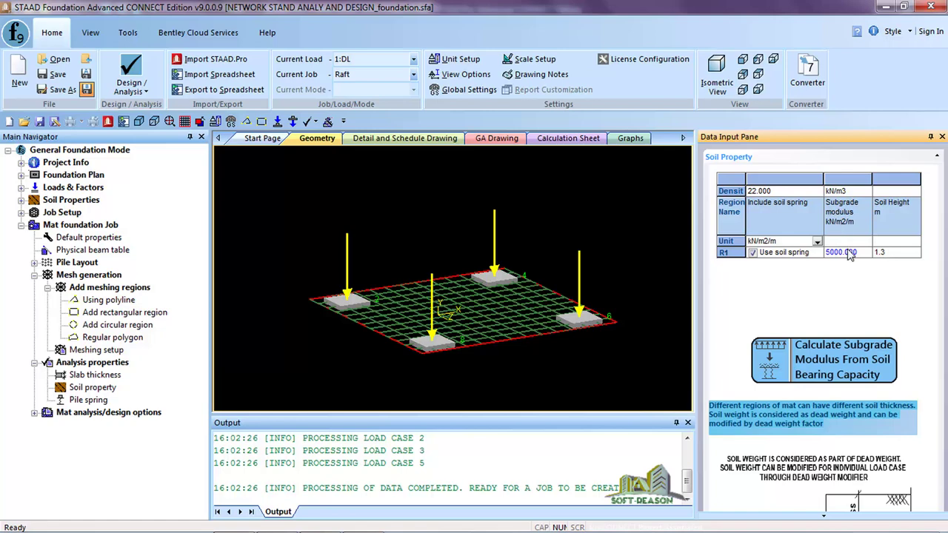
Calculate region R1's subgrade modulus from an allowable bearing capacity of 85 kN/m2 and assign it to the region.
{"action": "left_click", "coordinate": [844, 257]}
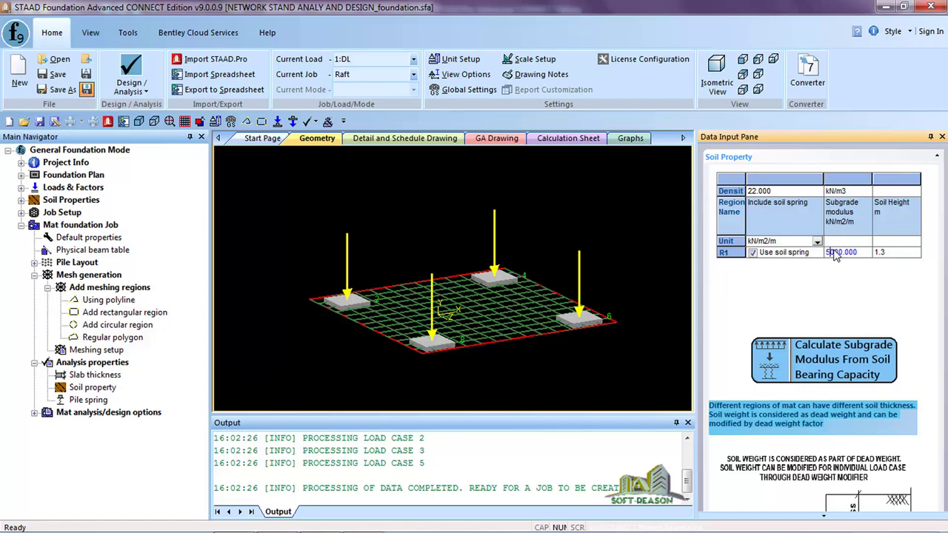
{"action": "left_click", "coordinate": [847, 374]}
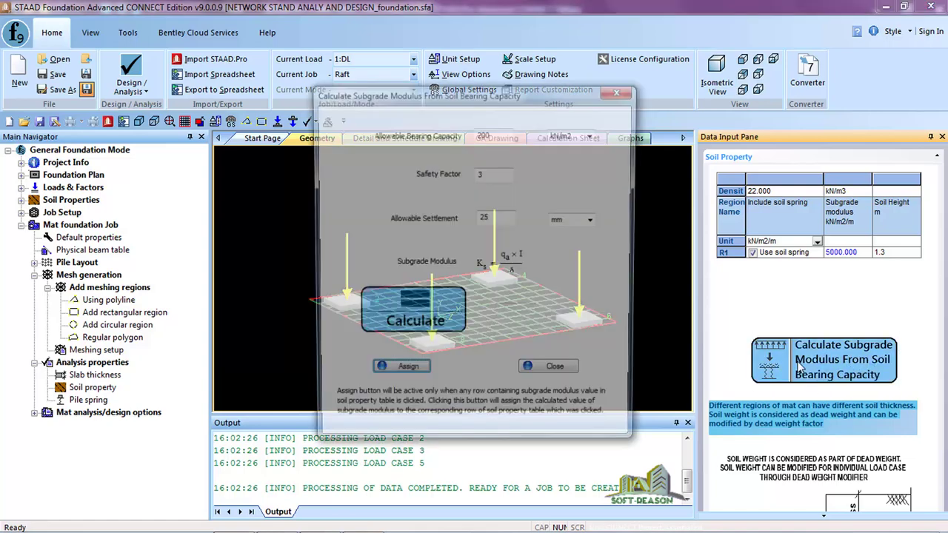
{"action": "double_click", "coordinate": [486, 134]}
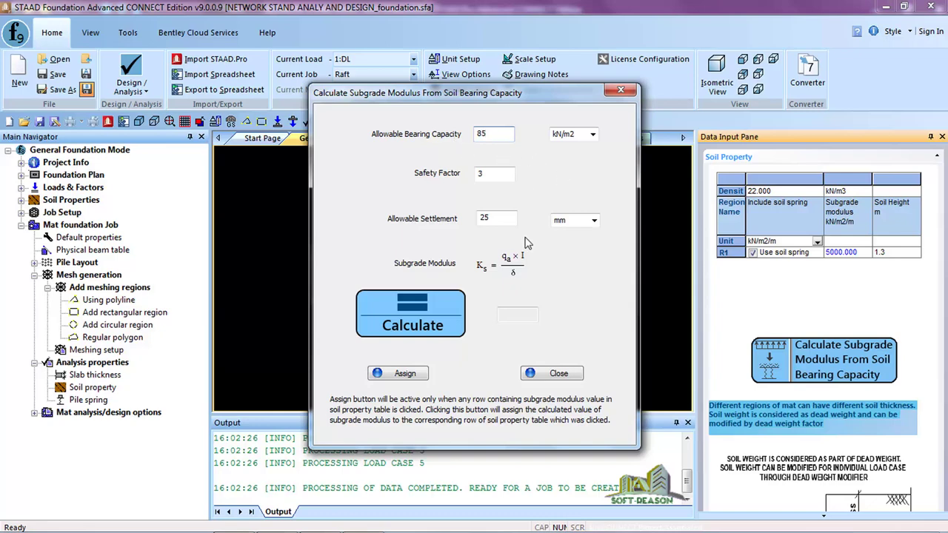
{"action": "left_click", "coordinate": [417, 325]}
{"action": "left_click", "coordinate": [391, 375]}
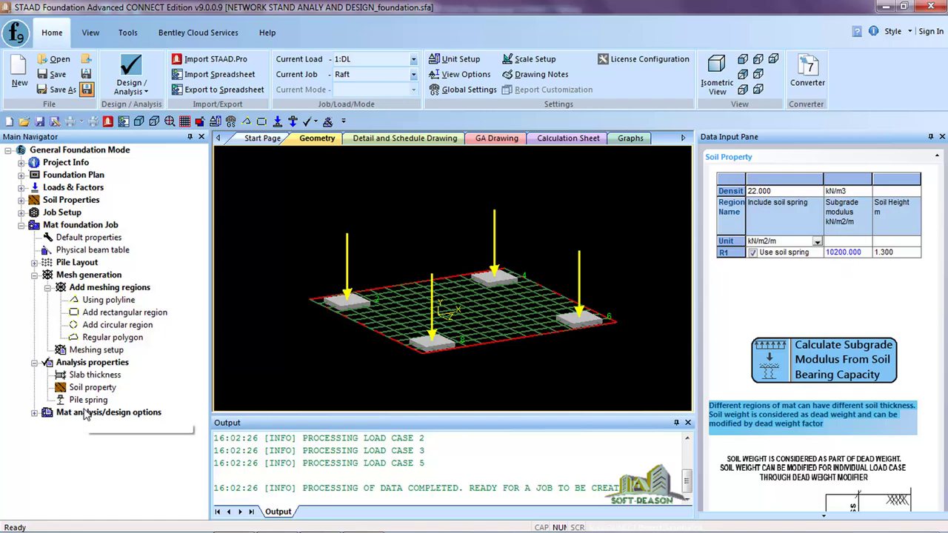
Save the modified data and run the mat analysis, checking the results list in the output viewer before closing it.
{"action": "left_click", "coordinate": [34, 414]}
{"action": "left_click", "coordinate": [82, 427]}
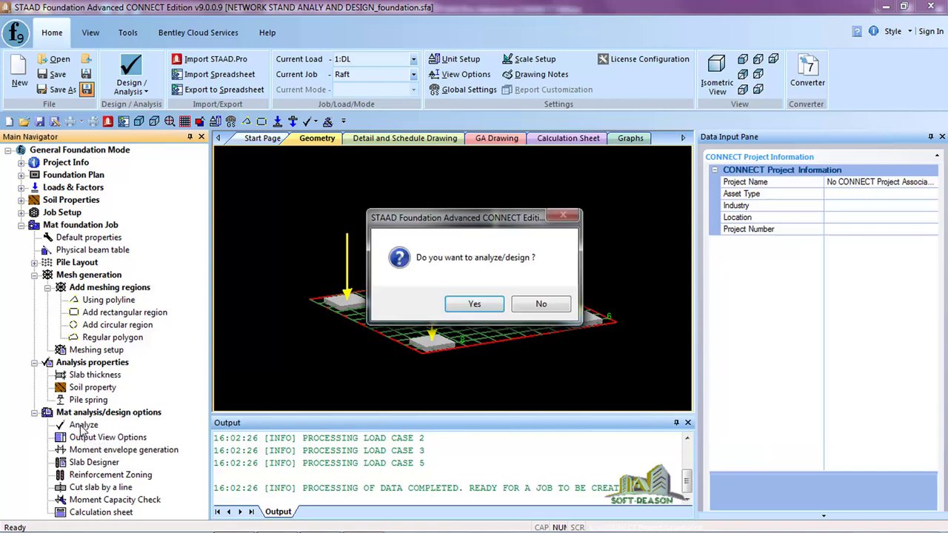
{"action": "left_click", "coordinate": [480, 310]}
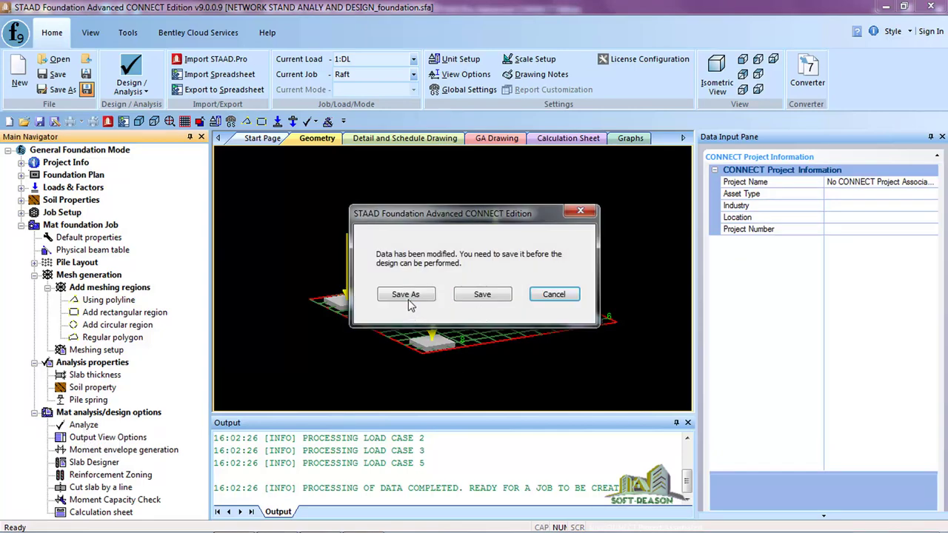
{"action": "left_click", "coordinate": [480, 296]}
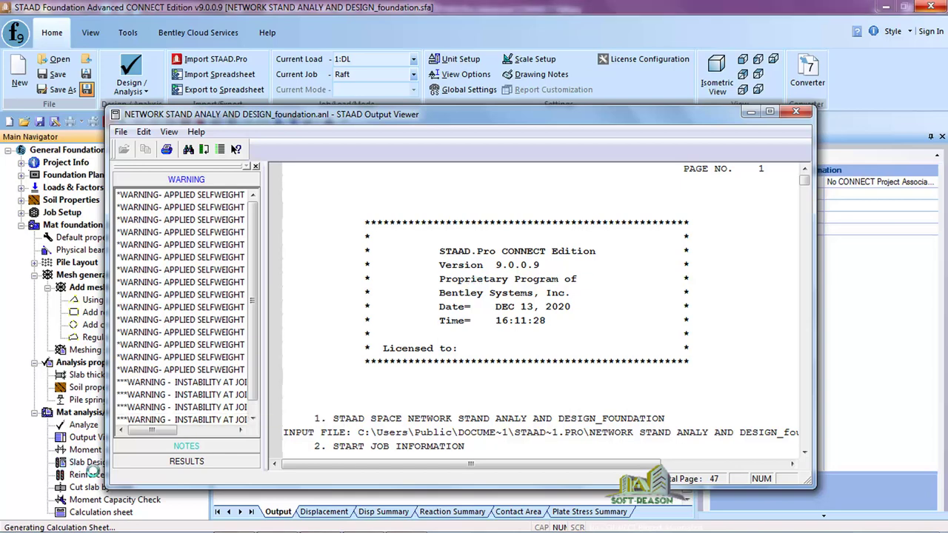
{"action": "left_click", "coordinate": [200, 461]}
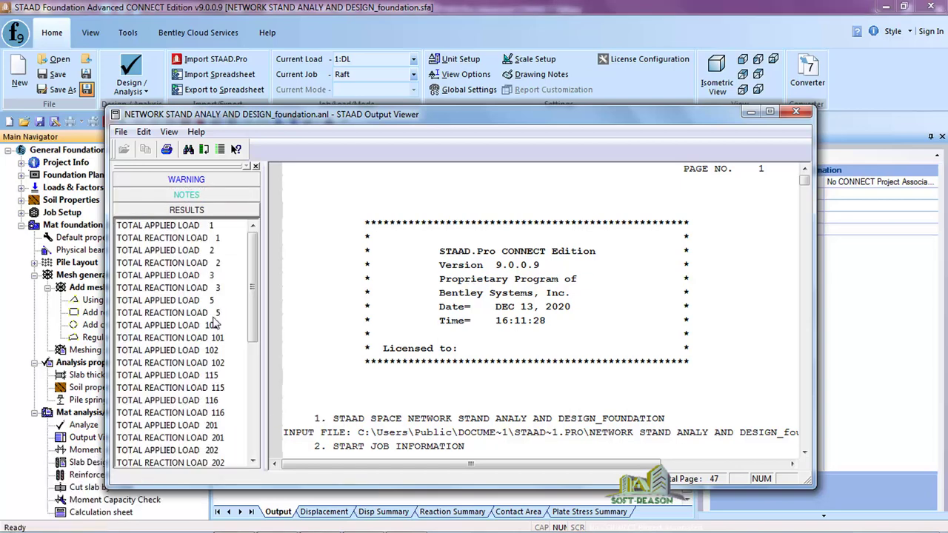
{"action": "left_click", "coordinate": [797, 113]}
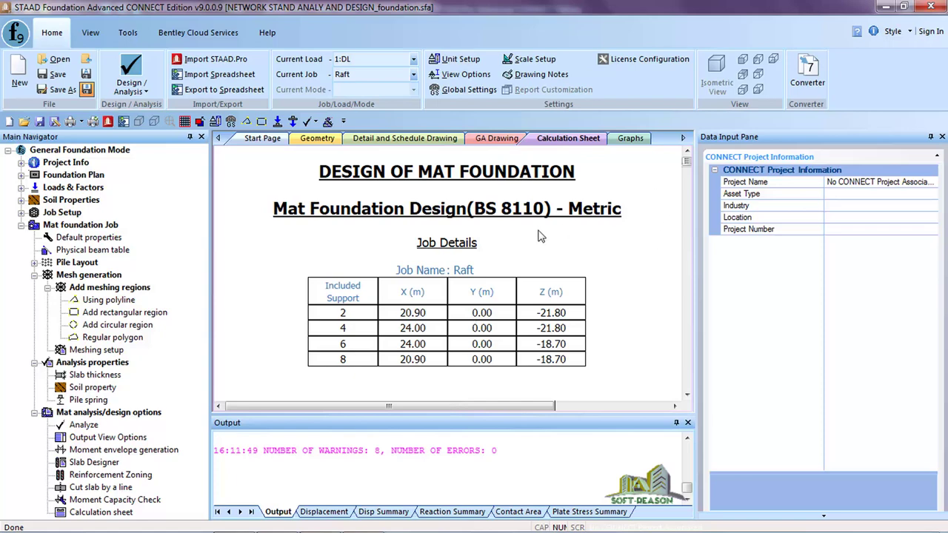
Skim the calculation sheet from the job details down to the column reactions applied as loads on the mat.
{"action": "scroll", "coordinate": [519, 274], "scroll_direction": "down", "scroll_amount": 5}
{"action": "scroll", "coordinate": [513, 295], "scroll_direction": "down", "scroll_amount": 20}
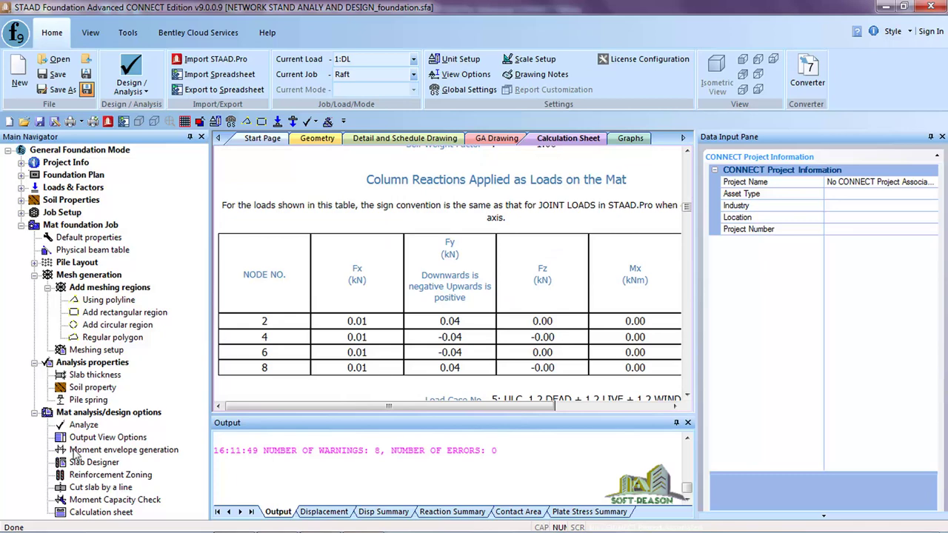
Open the output view options for the mat geometry and compare the 3D displacement diagram with the line diagram.
{"action": "left_click", "coordinate": [112, 442]}
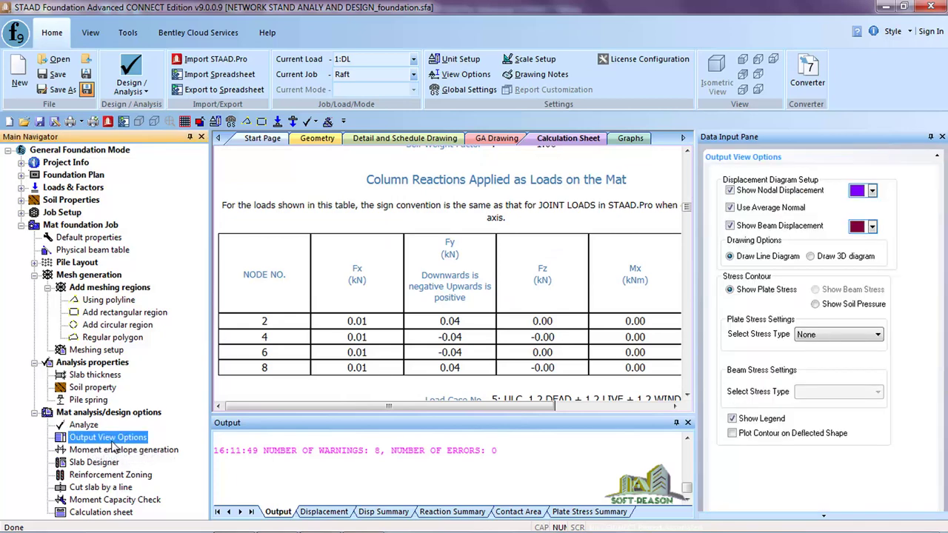
{"action": "left_click", "coordinate": [322, 143]}
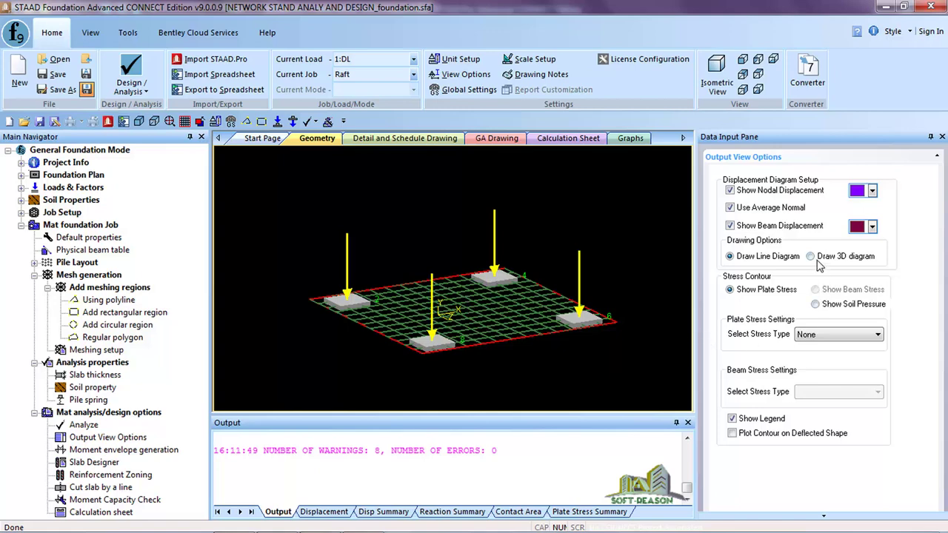
{"action": "left_click", "coordinate": [811, 256]}
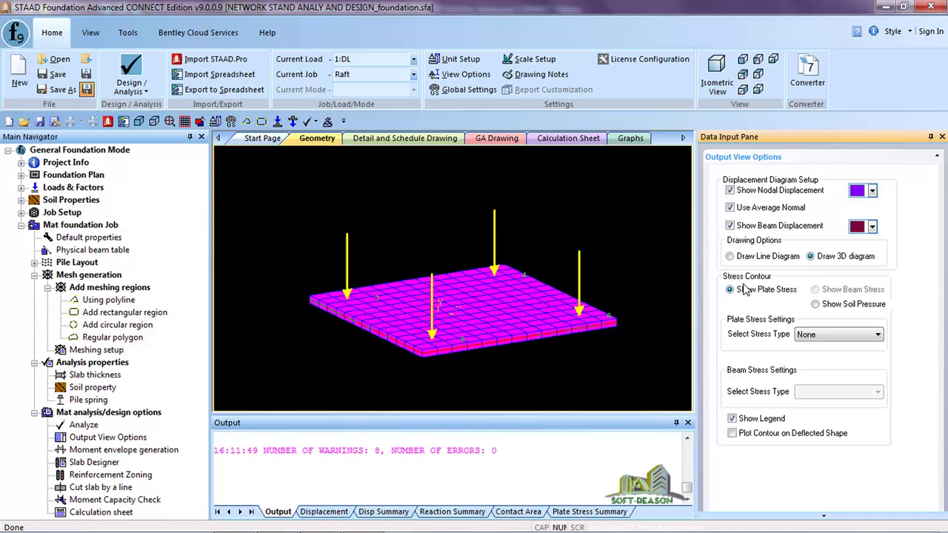
{"action": "left_click", "coordinate": [730, 256]}
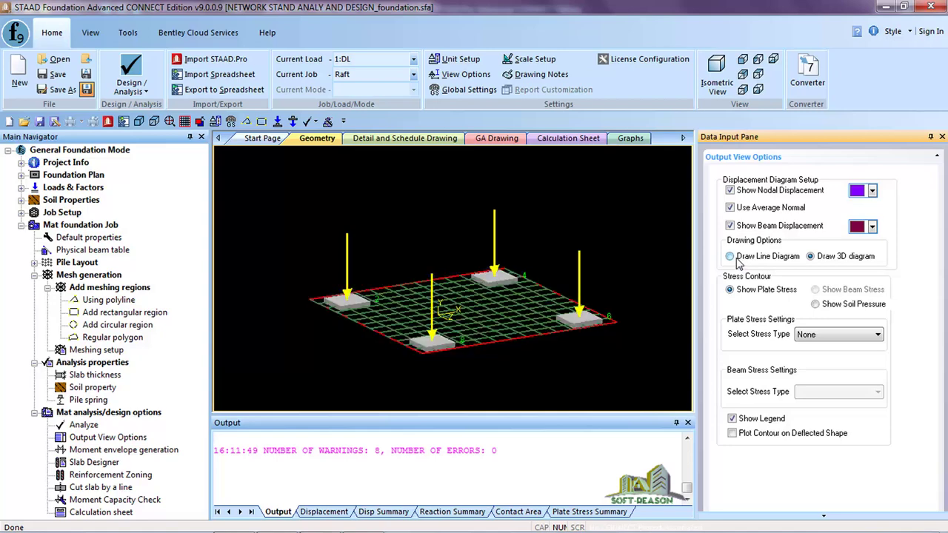
View the mat's soil pressure contour, then display the plate stress contour with the Max Absolute stress type.
{"action": "left_click", "coordinate": [817, 305]}
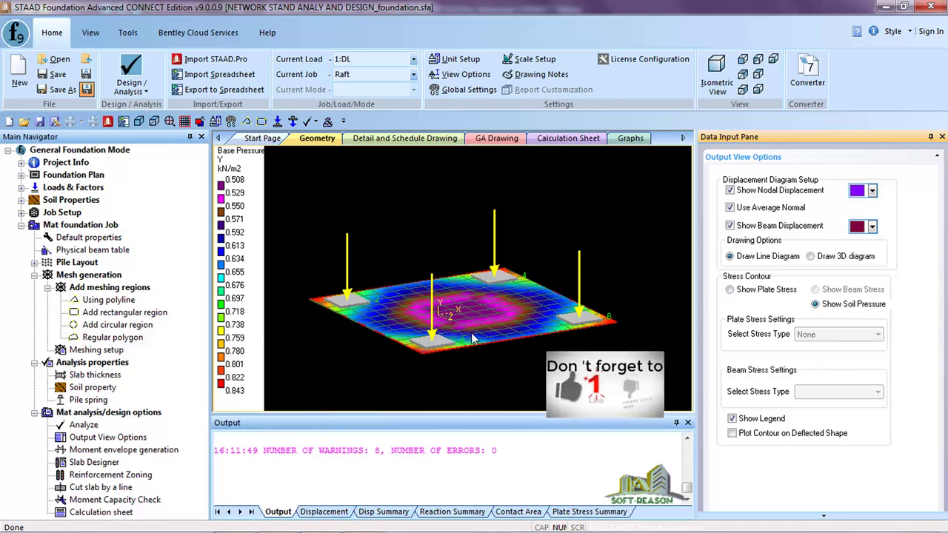
{"action": "mouse_move", "coordinate": [473, 337]}
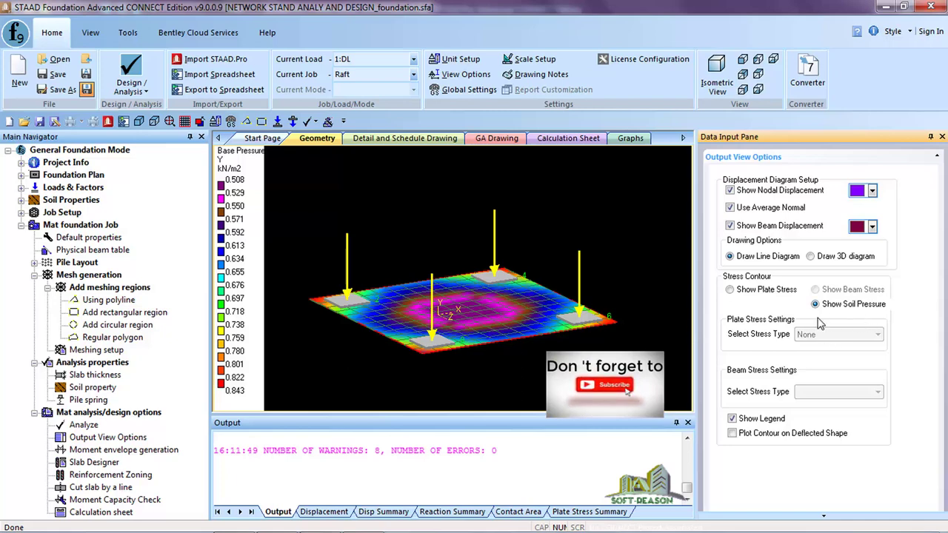
{"action": "left_click", "coordinate": [750, 294]}
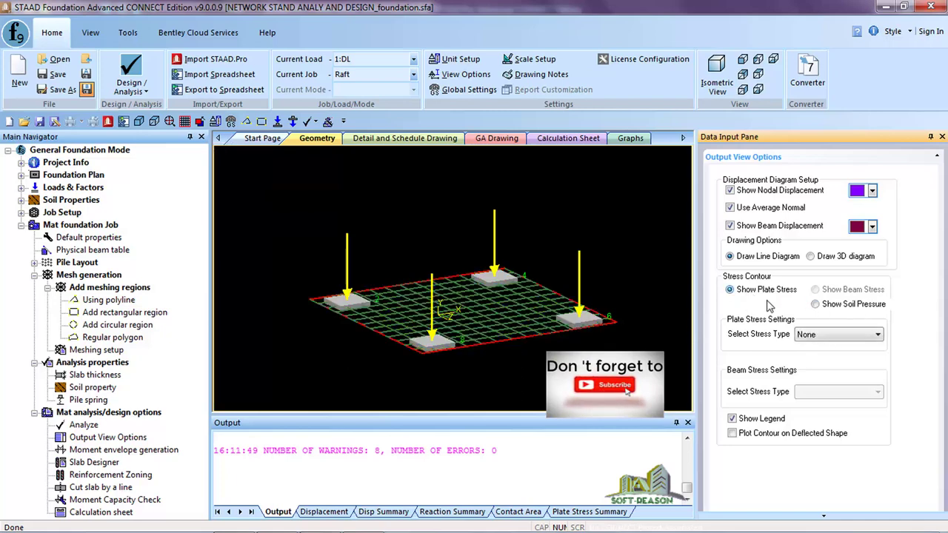
{"action": "left_click", "coordinate": [859, 338]}
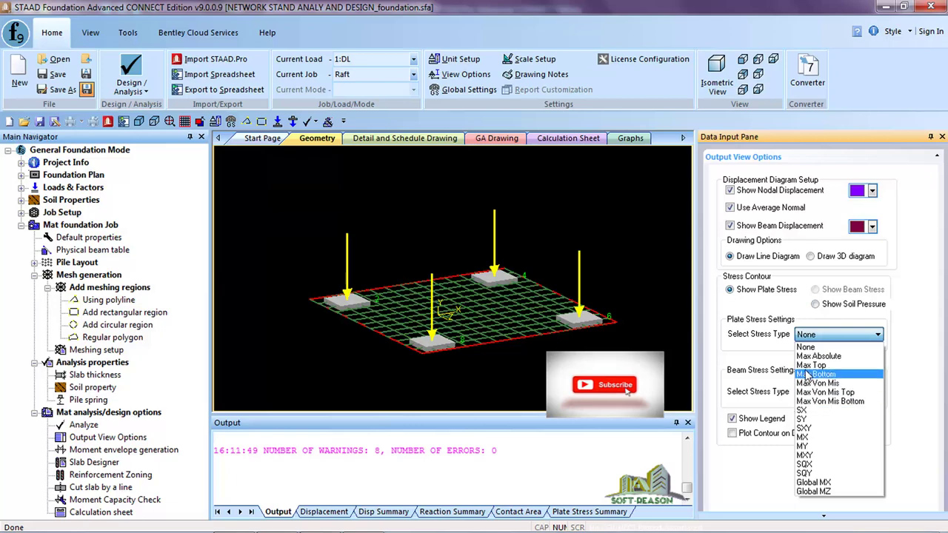
{"action": "left_click", "coordinate": [813, 356]}
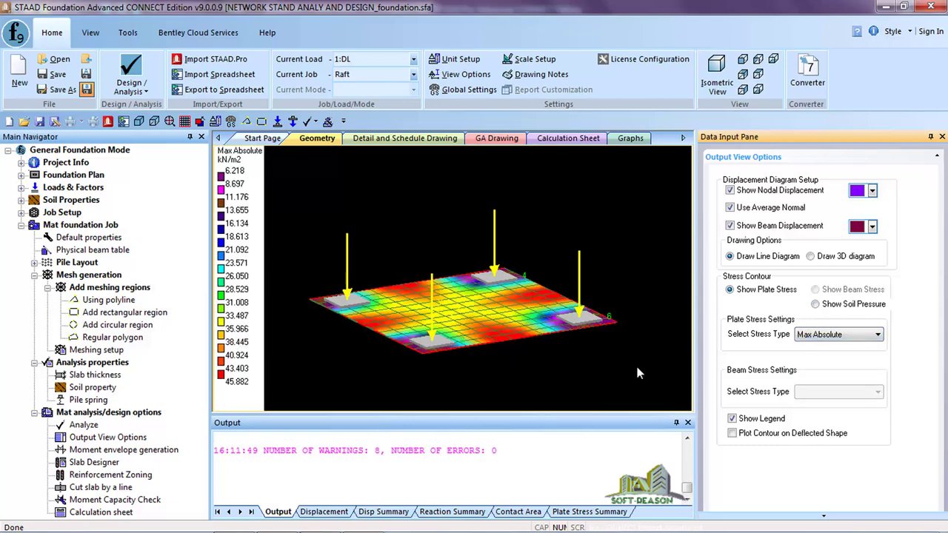
Generate the moment envelope for panel R1 along global X with the aspect ratio maintained, using ultimate load cases only.
{"action": "left_click", "coordinate": [85, 454]}
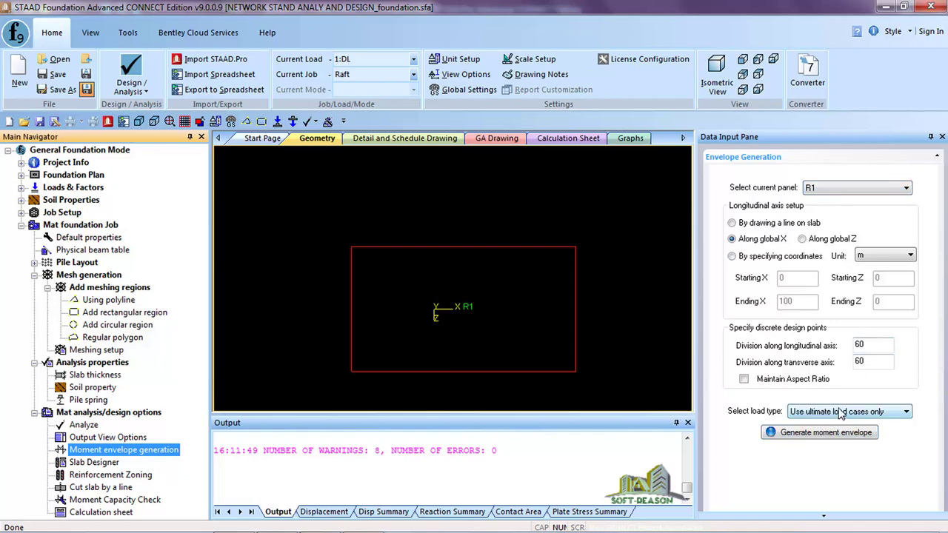
{"action": "left_click", "coordinate": [744, 379]}
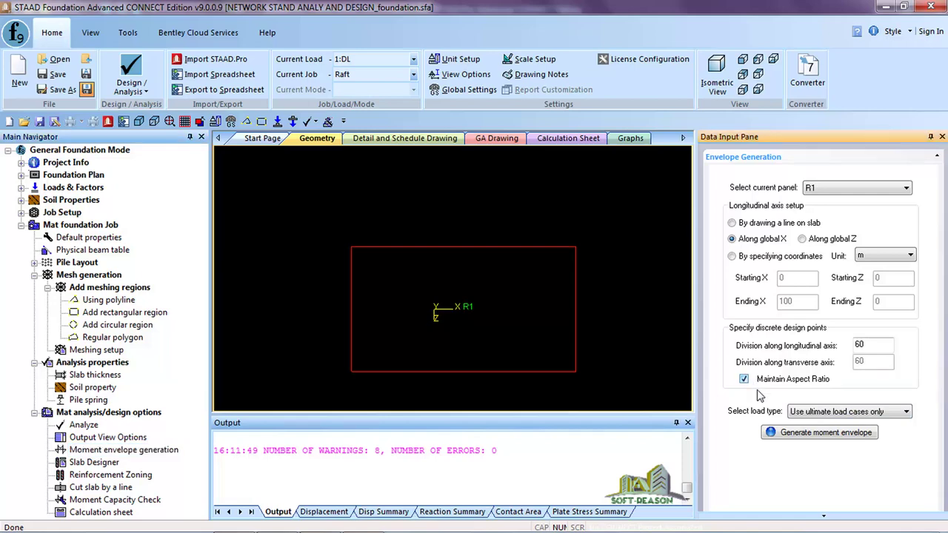
{"action": "left_click", "coordinate": [834, 436]}
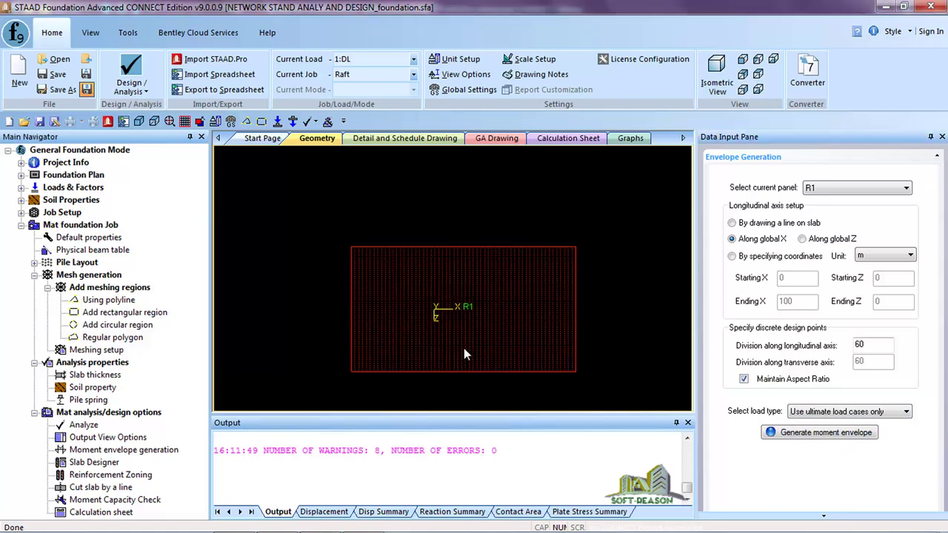
Set the slab design grades to Fy 410 N/mm2 and Fc 250 N/mm2 in the Slab Designer.
{"action": "left_click", "coordinate": [104, 465]}
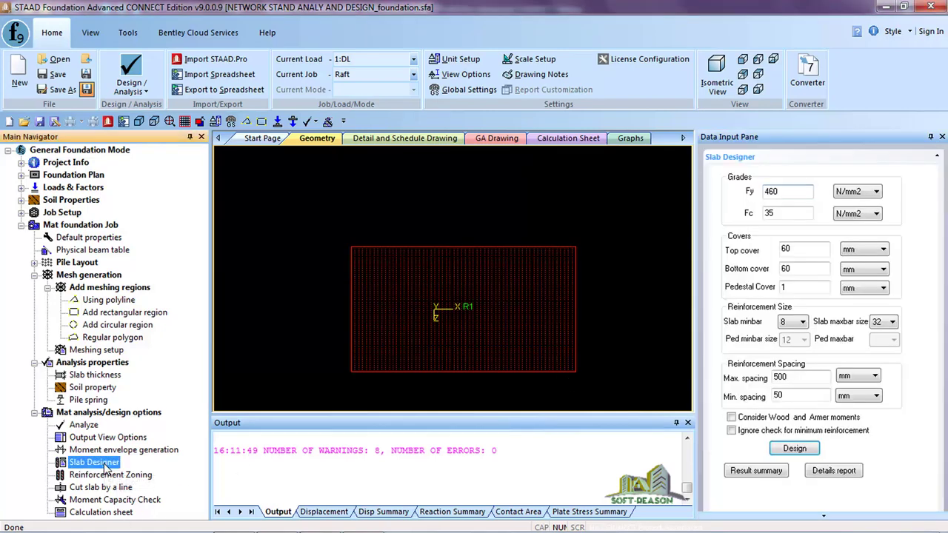
{"action": "left_click", "coordinate": [773, 192]}
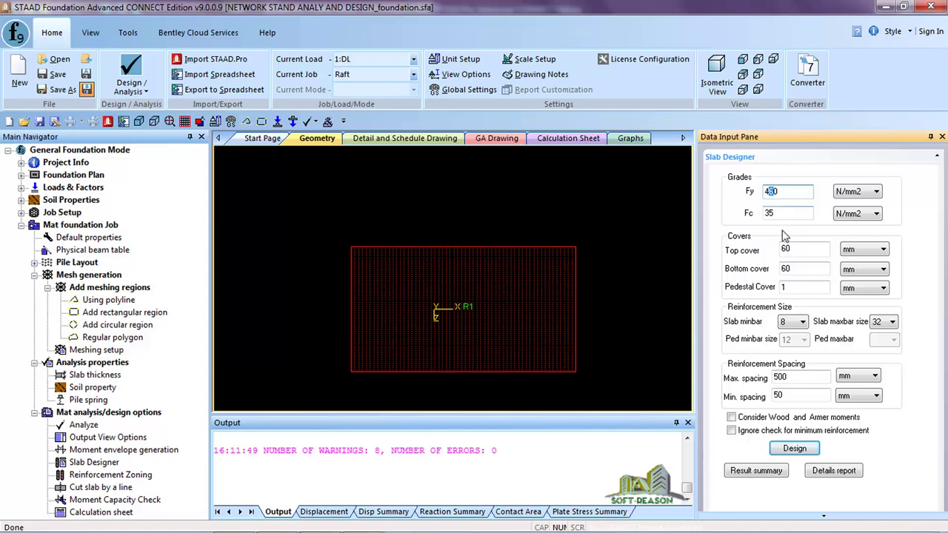
{"action": "type", "text": "1"}
{"action": "double_click", "coordinate": [767, 214]}
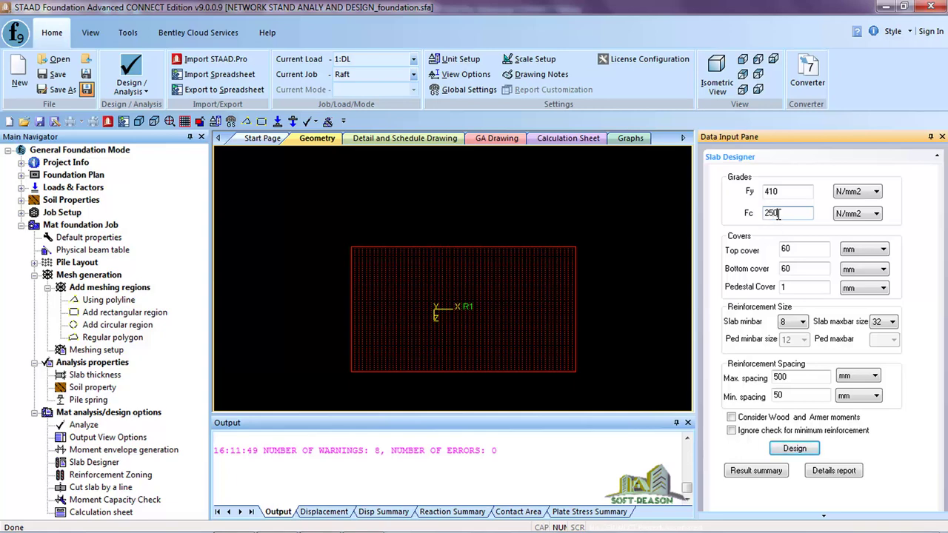
Set the slab's top, bottom and pedestal covers to 50 mm each.
{"action": "double_click", "coordinate": [785, 249]}
{"action": "type", "text": "50"}
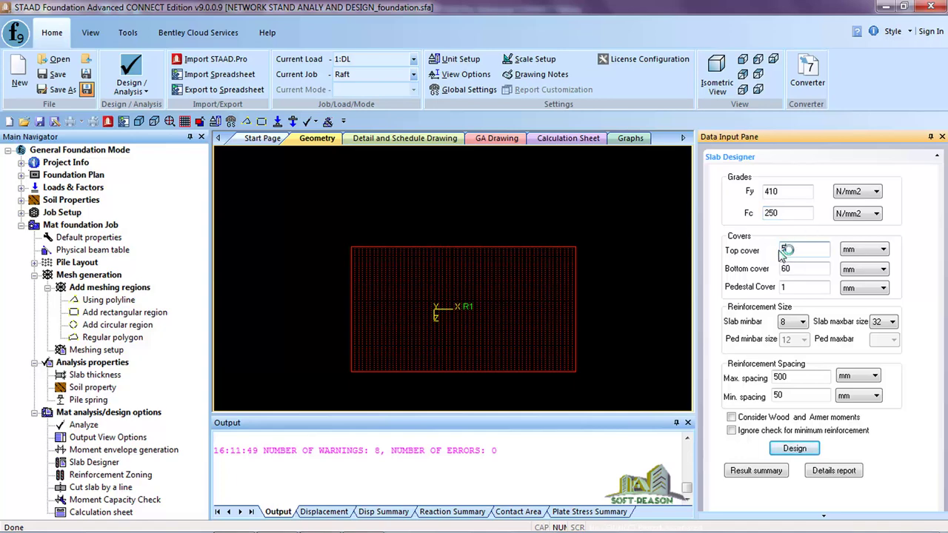
{"action": "double_click", "coordinate": [785, 268]}
{"action": "type", "text": "50"}
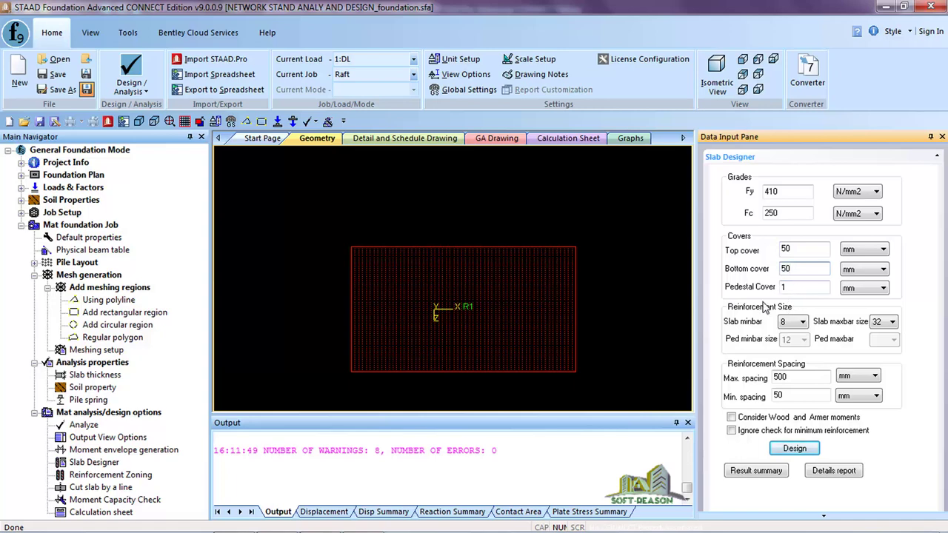
{"action": "double_click", "coordinate": [784, 287]}
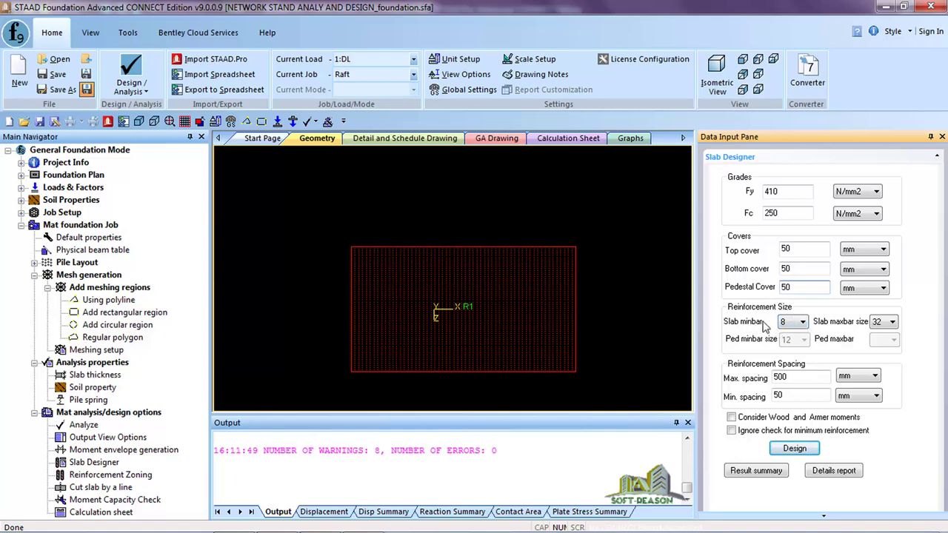
Set the slab bar sizes to 12 minimum and 16 maximum, with reinforcement spacing from 100 mm minimum to 250 mm maximum.
{"action": "left_click", "coordinate": [804, 323]}
{"action": "left_click", "coordinate": [804, 348]}
{"action": "left_click", "coordinate": [891, 330]}
{"action": "left_click", "coordinate": [890, 374]}
{"action": "double_click", "coordinate": [797, 377]}
{"action": "type", "text": "250"}
{"action": "double_click", "coordinate": [775, 396]}
{"action": "type", "text": "100"}
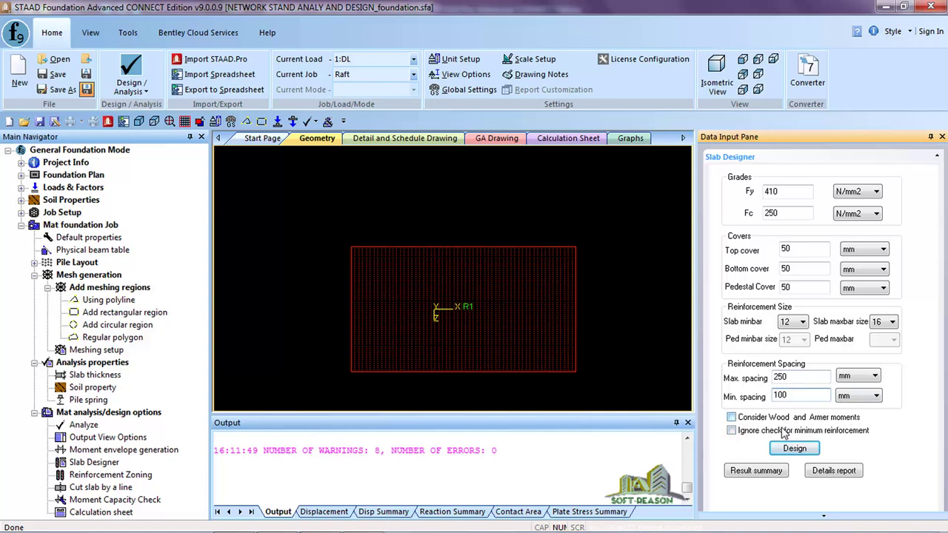
Run the slab design considering Wood and Armer moments and check the required reinforcement summary.
{"action": "left_click", "coordinate": [732, 418]}
{"action": "left_click", "coordinate": [796, 449]}
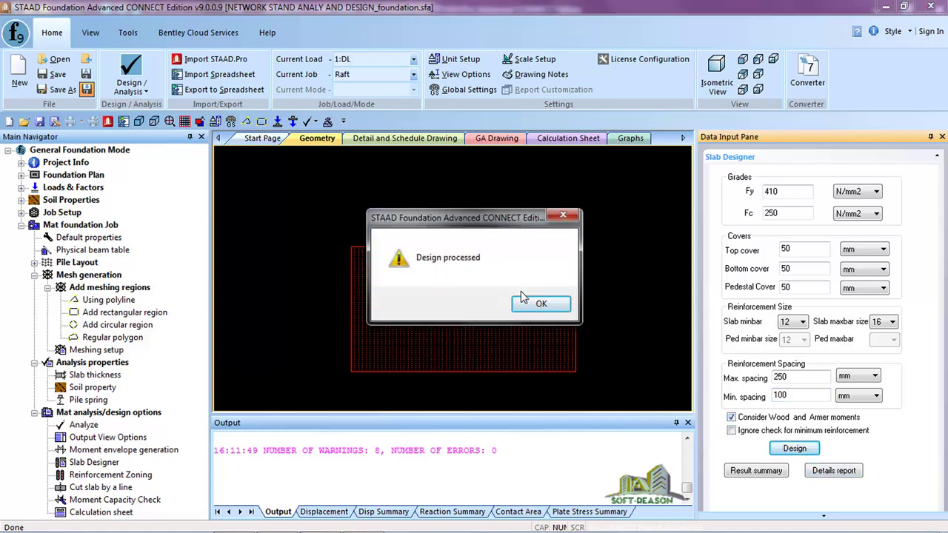
{"action": "left_click", "coordinate": [541, 306]}
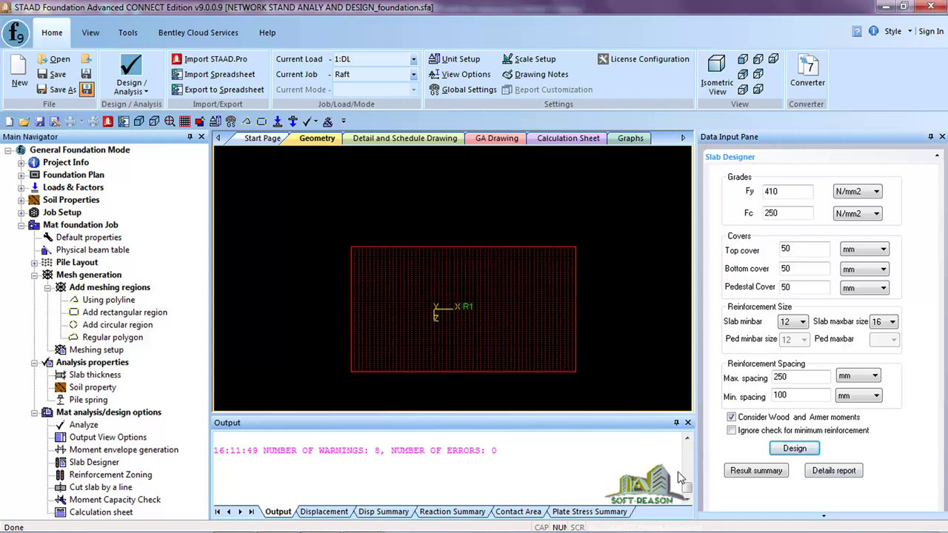
{"action": "left_click", "coordinate": [766, 482]}
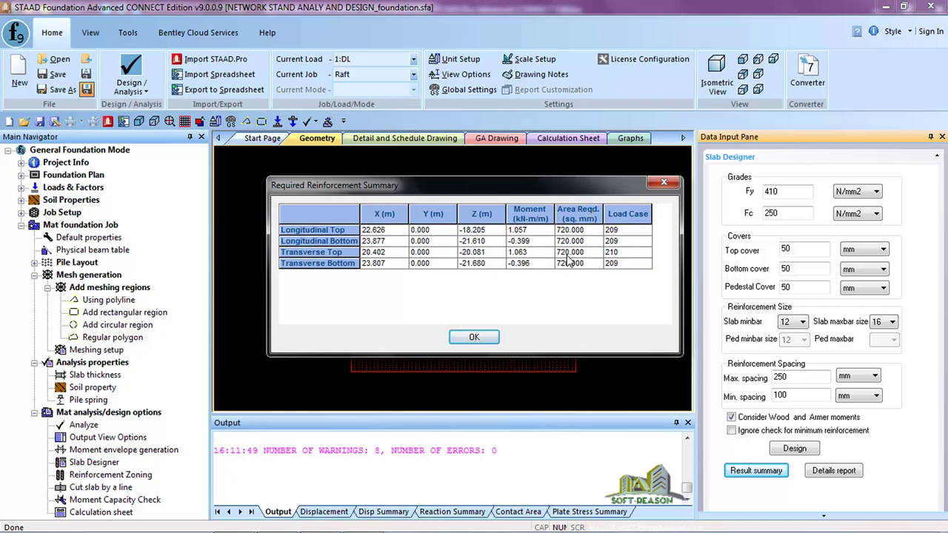
{"action": "left_click", "coordinate": [474, 338]}
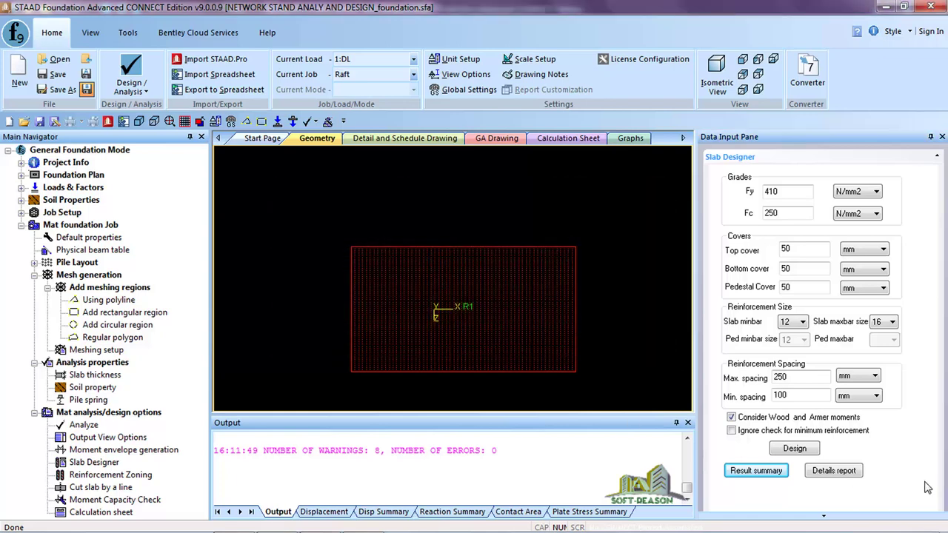
Review the detailed slab design report for transverse reinforcement at the top and bottom sides and for punching shear at the columns.
{"action": "left_click", "coordinate": [831, 473]}
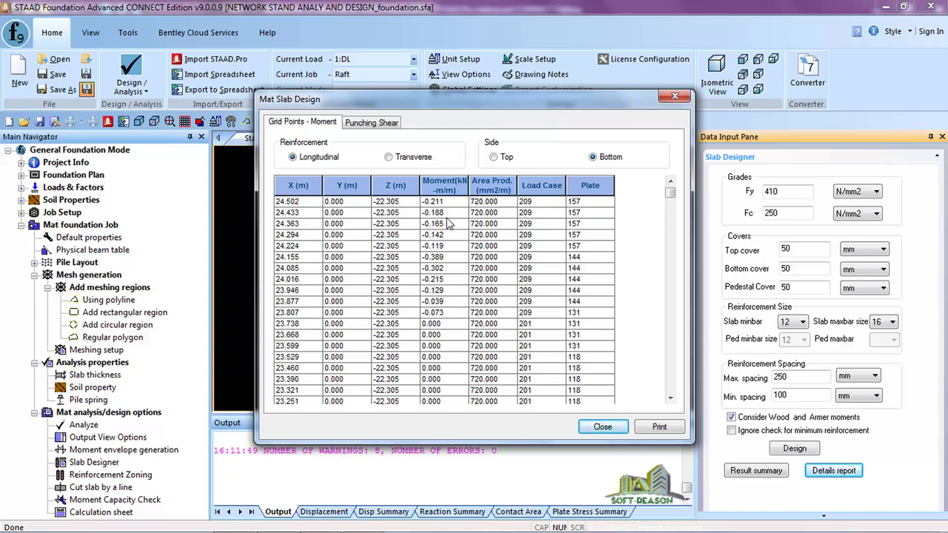
{"action": "left_click", "coordinate": [406, 162]}
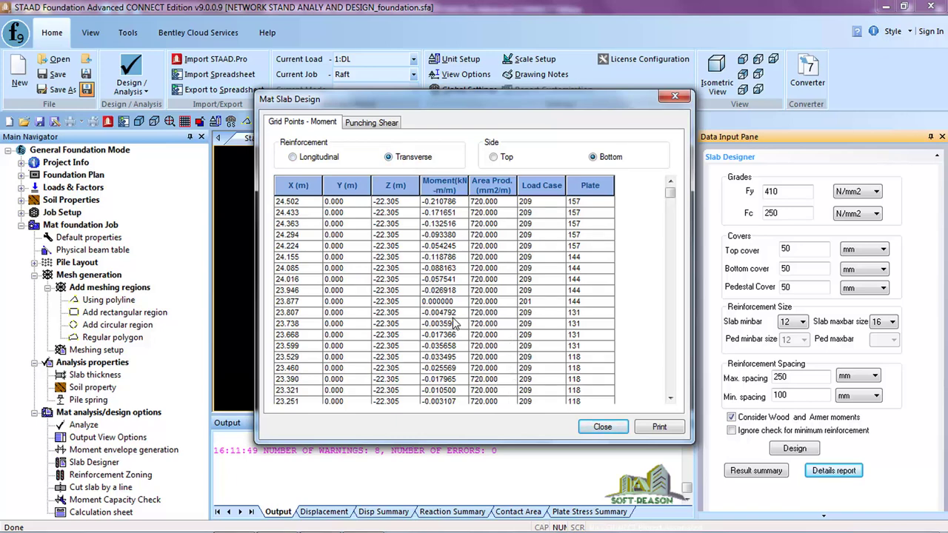
{"action": "left_click", "coordinate": [495, 158]}
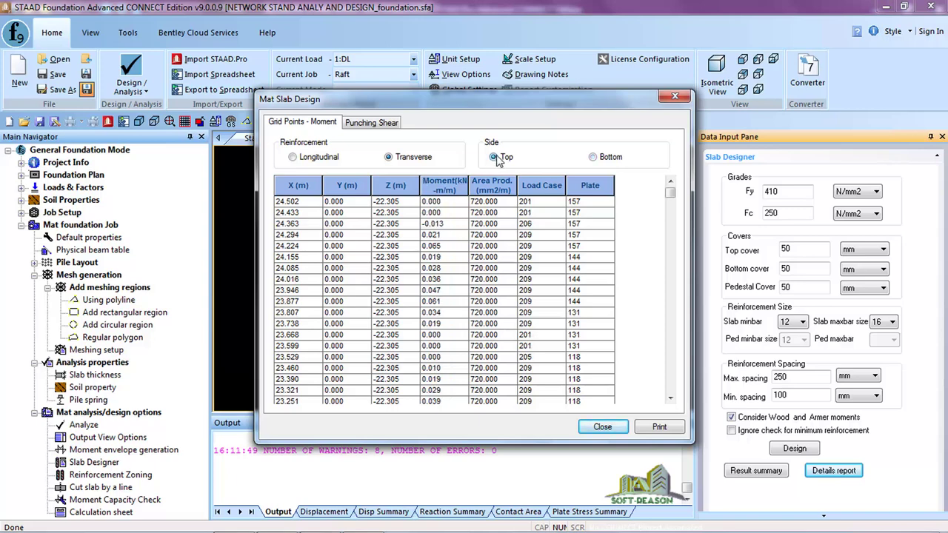
{"action": "left_click", "coordinate": [593, 157]}
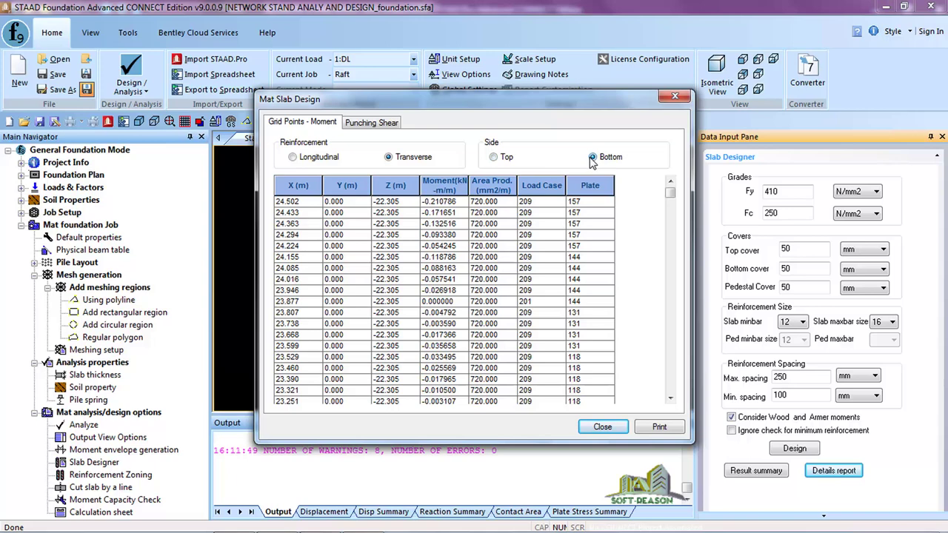
{"action": "left_click", "coordinate": [378, 126]}
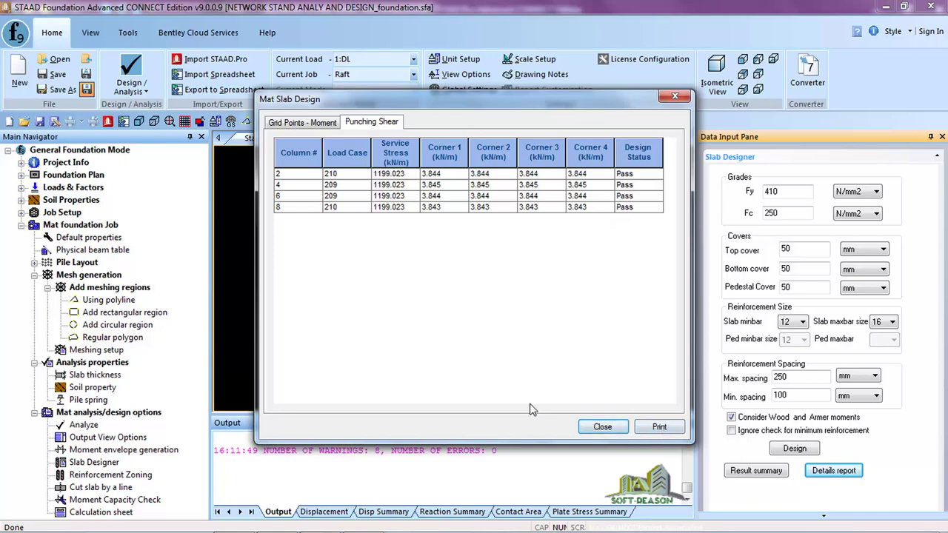
{"action": "left_click", "coordinate": [603, 428]}
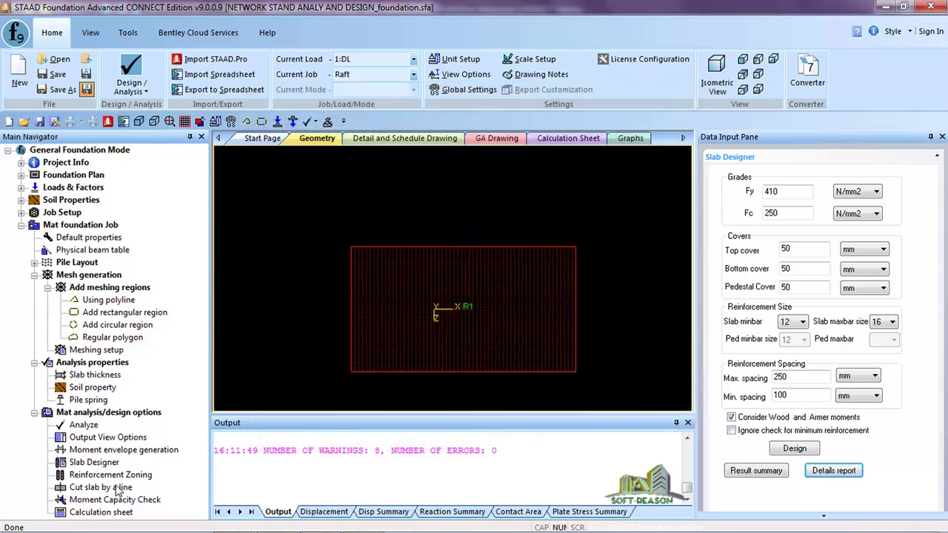
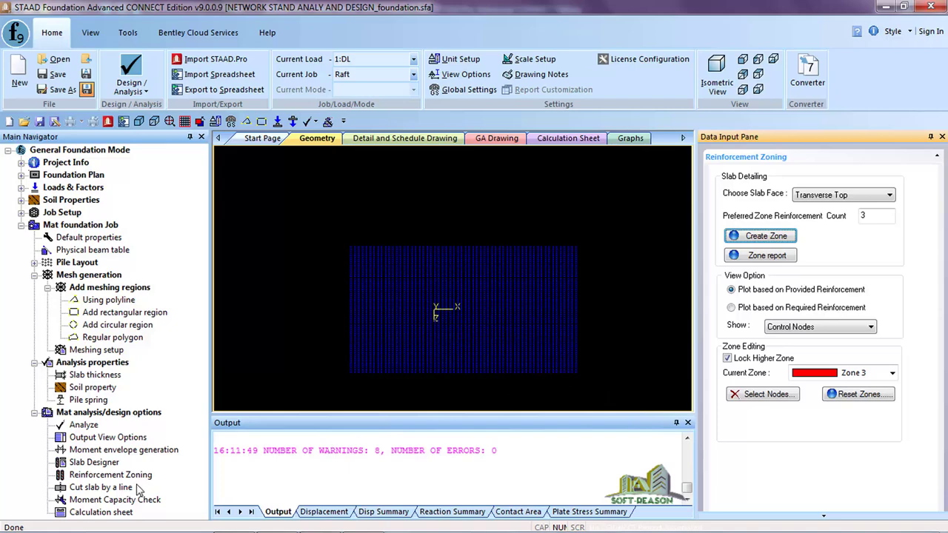
Draw a cut line about 4.4 m long across the middle of the slab along X and insert it with stress type MLX.
{"action": "left_click", "coordinate": [89, 487]}
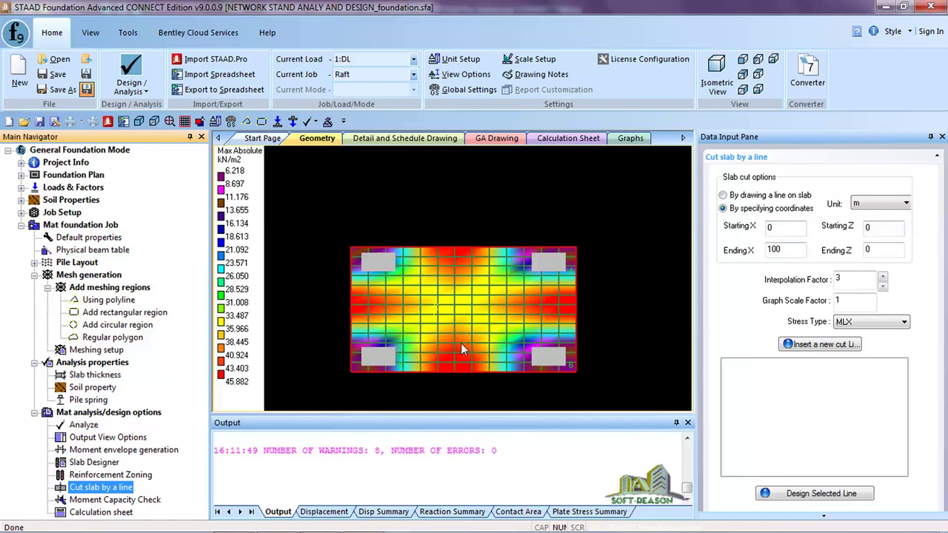
{"action": "left_click", "coordinate": [723, 195]}
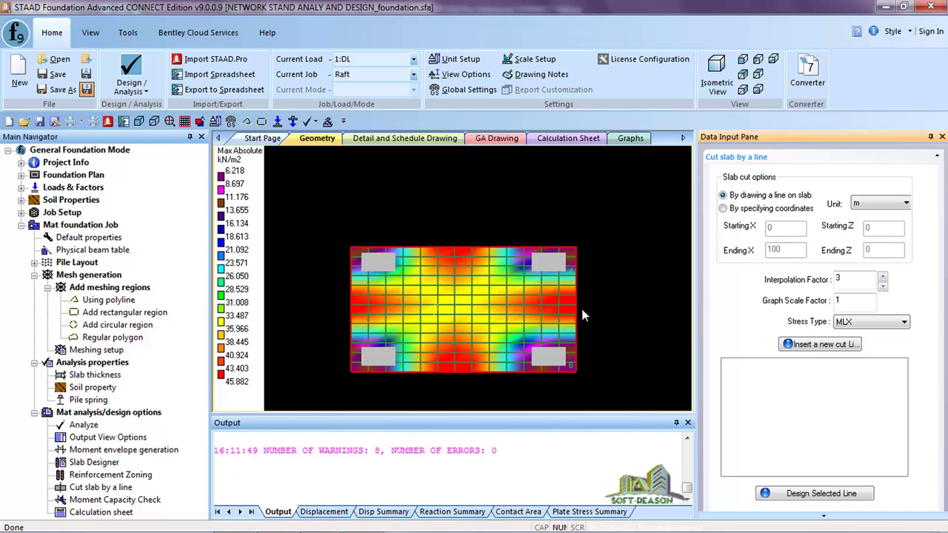
{"action": "left_click_drag", "start_coordinate": [580, 305], "coordinate": [341, 310]}
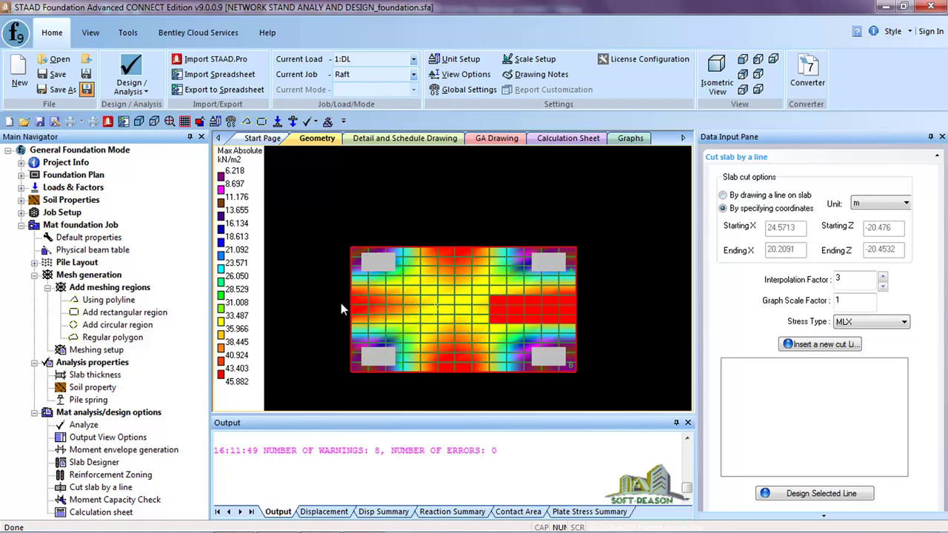
{"action": "left_click", "coordinate": [814, 347]}
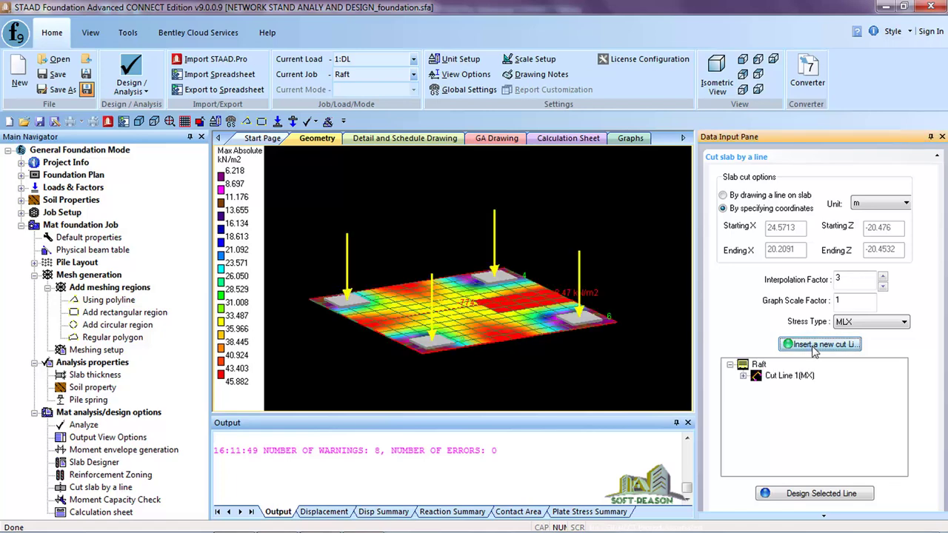
Open the design report for the raft's first cut line and restrict it to ultimate load types only.
{"action": "left_click", "coordinate": [781, 378]}
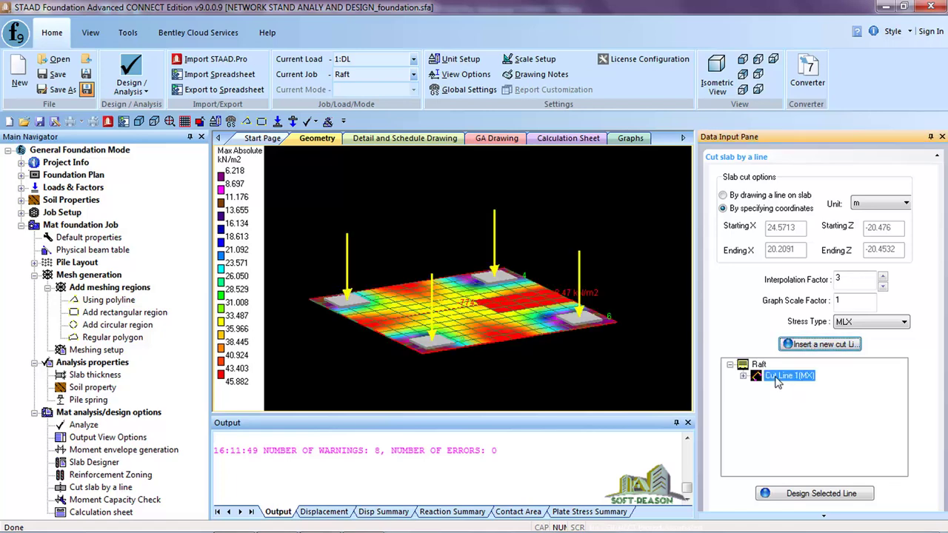
{"action": "left_click", "coordinate": [814, 496]}
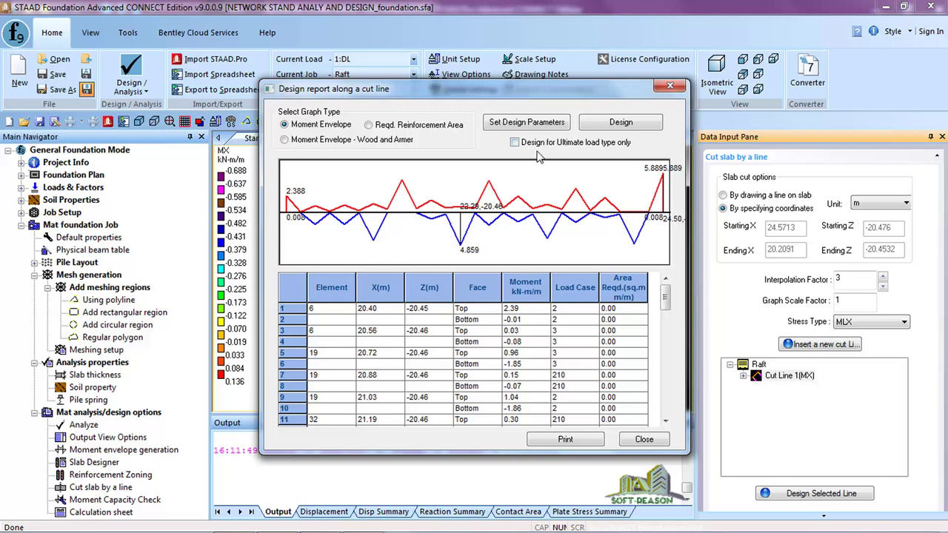
{"action": "left_click", "coordinate": [515, 142]}
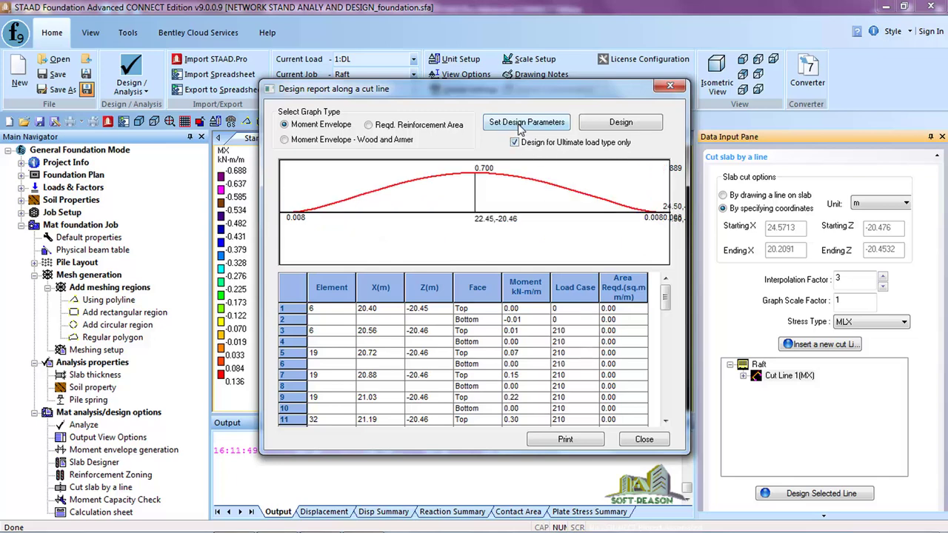
Set the cut line design parameters to Fy 410 N/mm2, Fc 25 N/mm2, and top and bottom covers of 50 mm.
{"action": "left_click", "coordinate": [520, 124]}
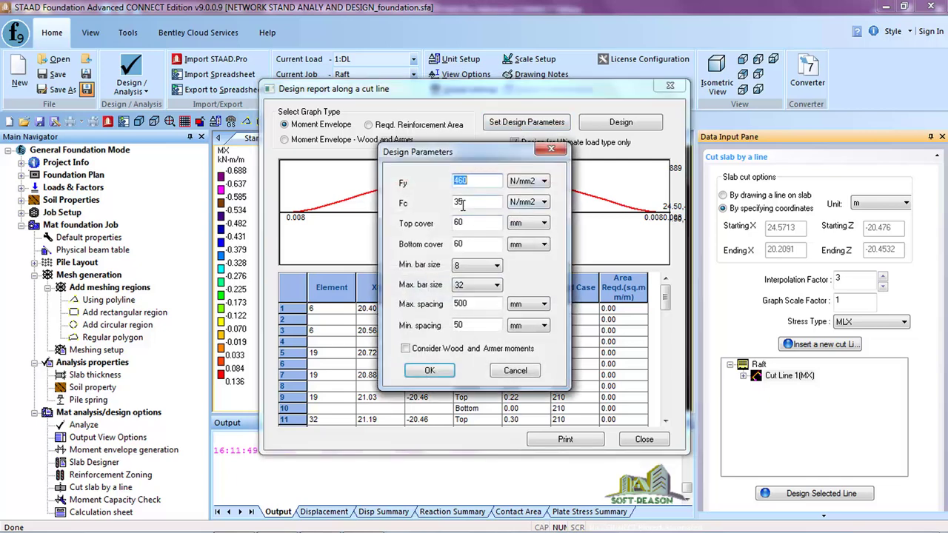
{"action": "left_click", "coordinate": [461, 180]}
{"action": "type", "text": "1"}
{"action": "double_click", "coordinate": [460, 202]}
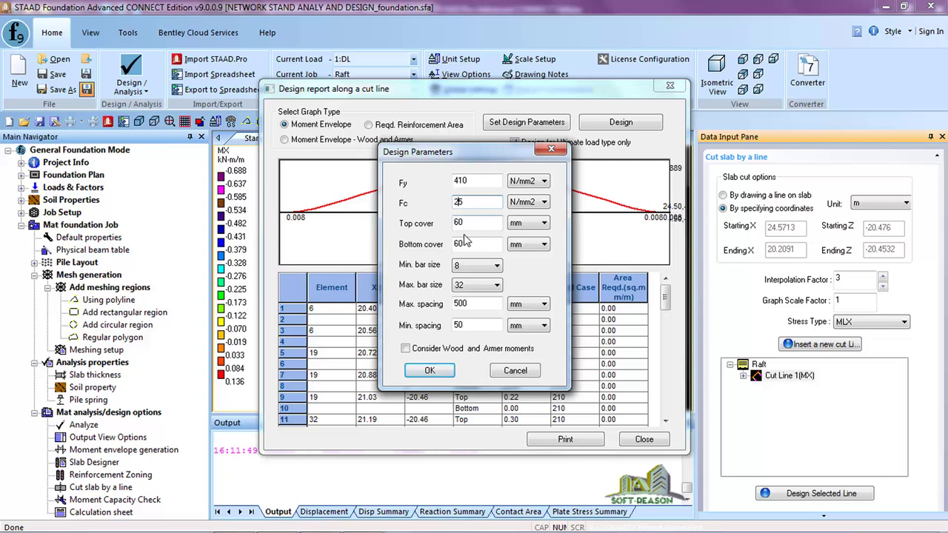
{"action": "double_click", "coordinate": [462, 225]}
{"action": "type", "text": "50"}
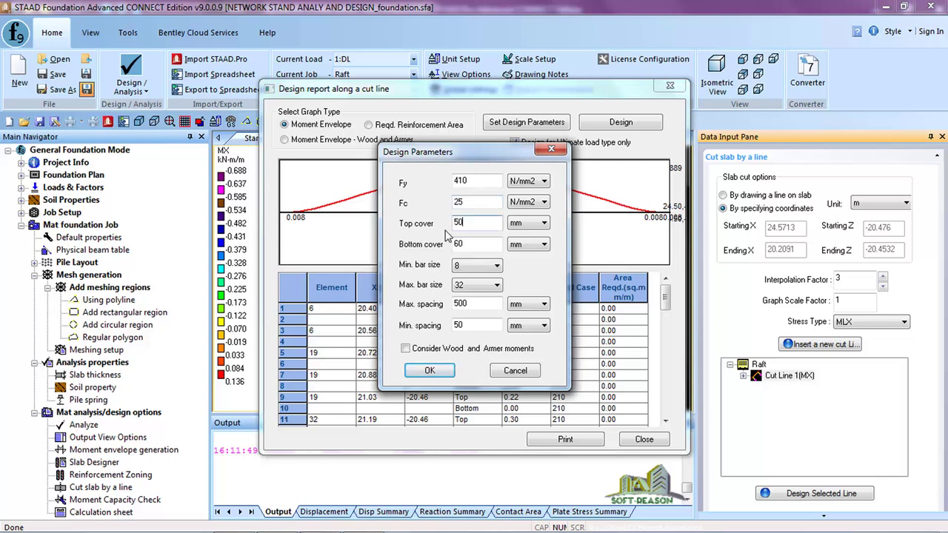
{"action": "double_click", "coordinate": [461, 246]}
{"action": "type", "text": "50"}
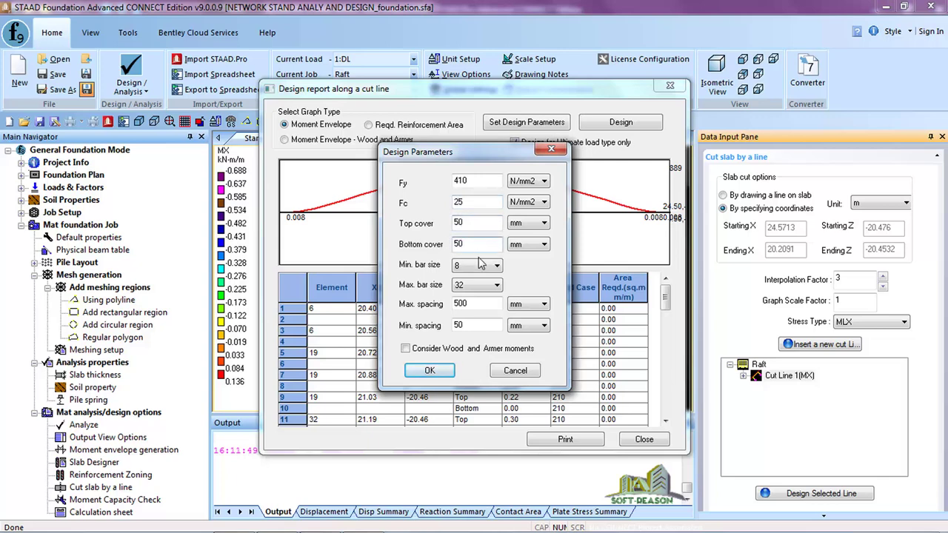
Set the cut line bar sizes to 12 minimum and 16 maximum, with spacing from 100 mm minimum to 250 mm maximum.
{"action": "left_click", "coordinate": [496, 266]}
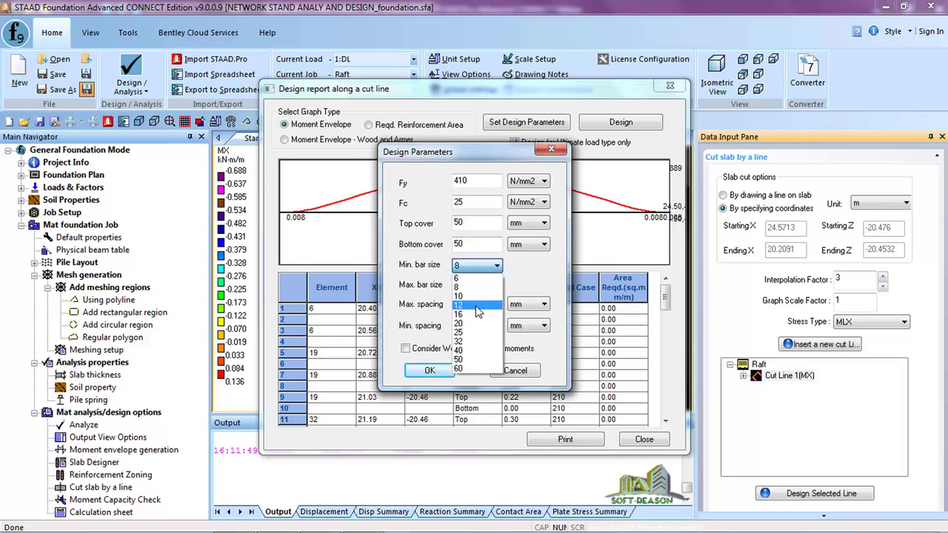
{"action": "left_click", "coordinate": [483, 295]}
{"action": "left_click", "coordinate": [489, 286]}
{"action": "left_click", "coordinate": [474, 331]}
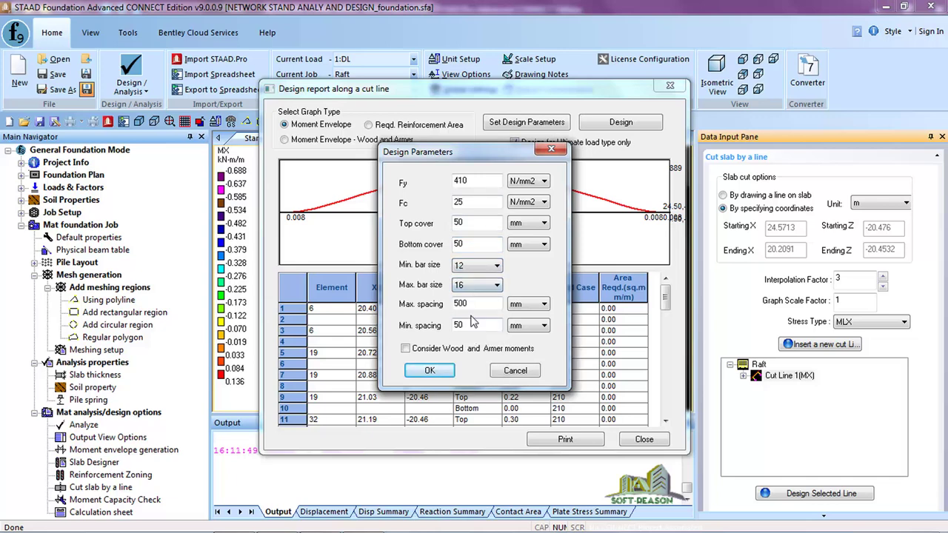
{"action": "double_click", "coordinate": [467, 302]}
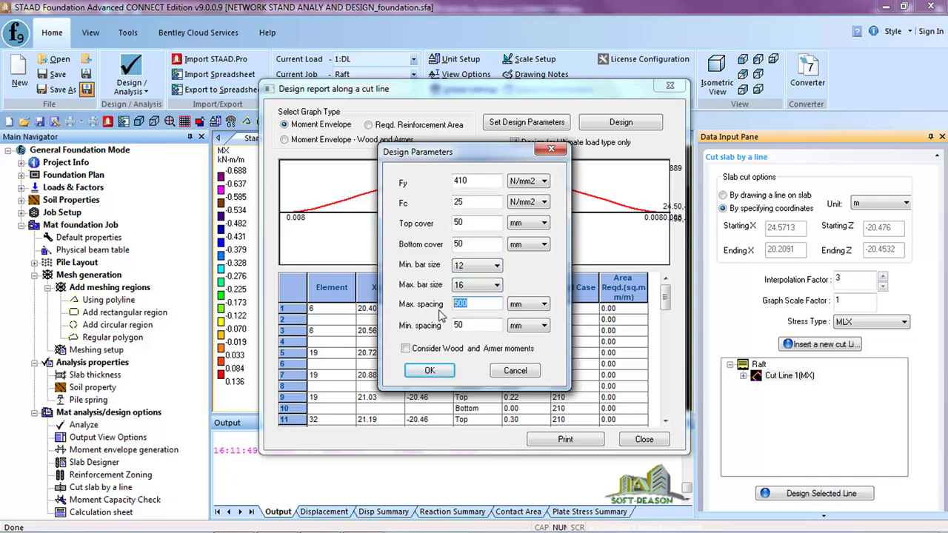
{"action": "type", "text": "250"}
{"action": "key", "text": "Tab"}
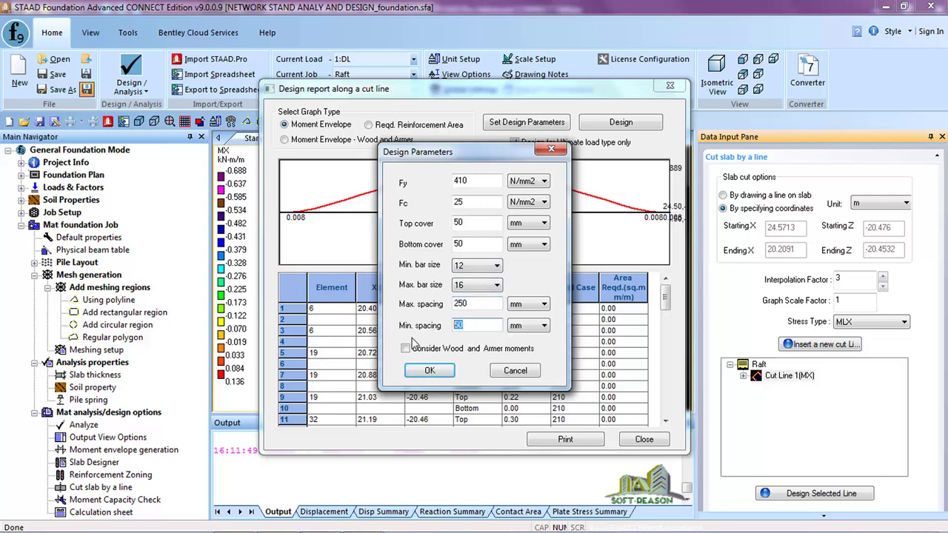
{"action": "type", "text": "100"}
Consider Wood and Armer moments, run the design along the cut line, and close its report.
{"action": "left_click", "coordinate": [406, 349]}
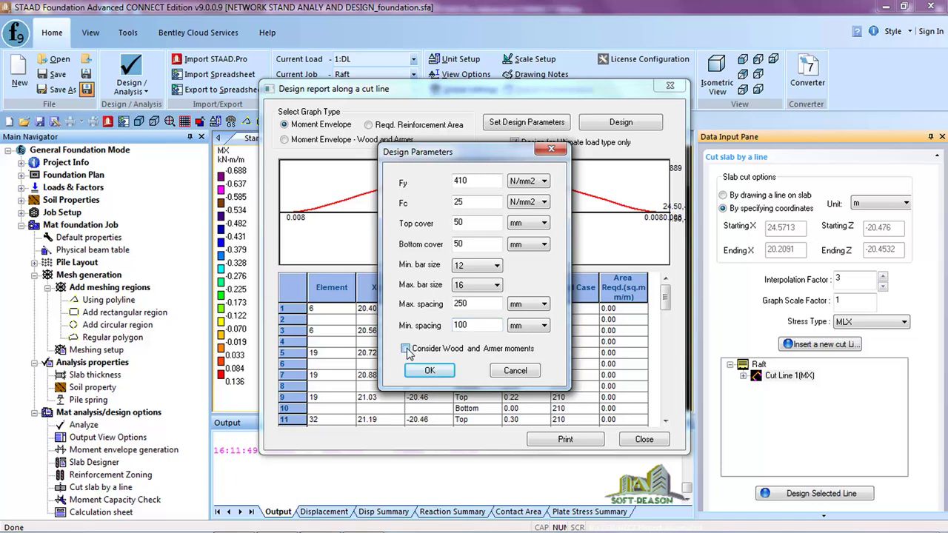
{"action": "left_click", "coordinate": [429, 371]}
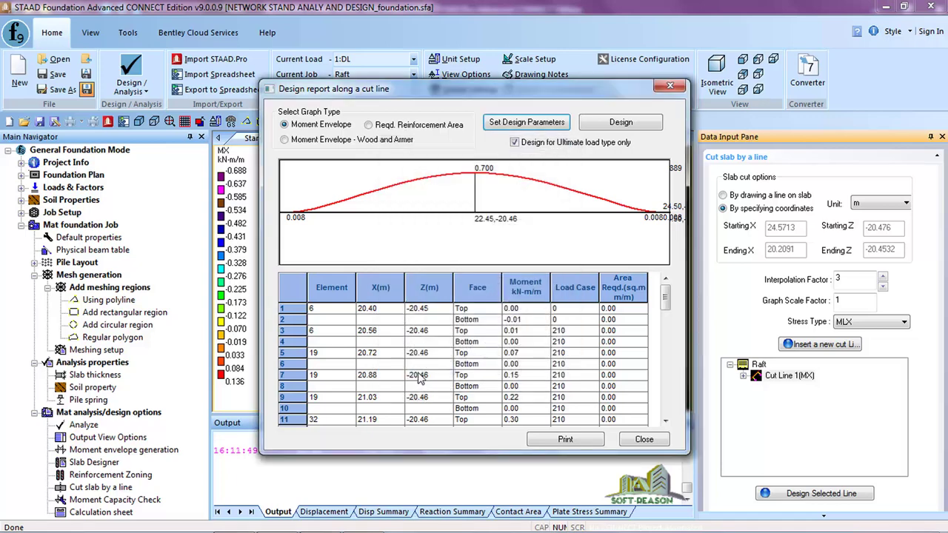
{"action": "left_click", "coordinate": [642, 124]}
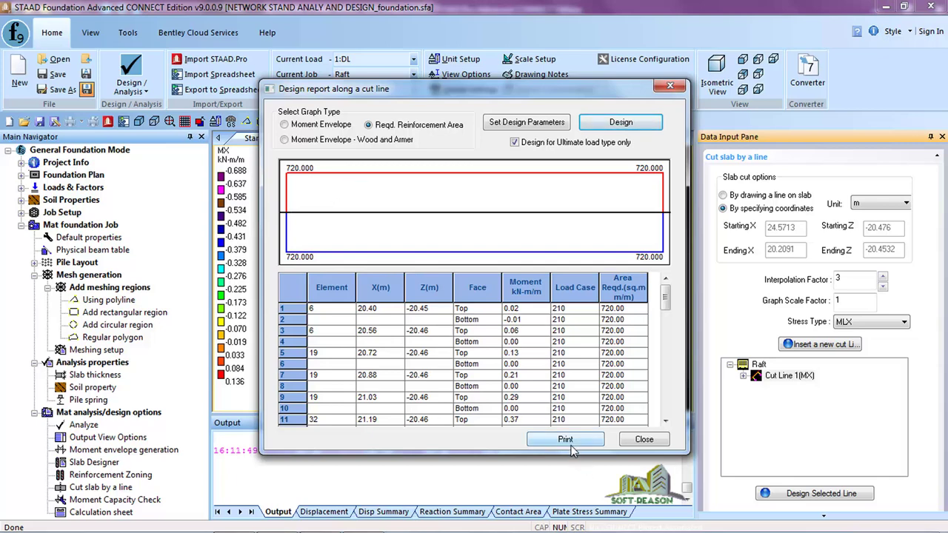
{"action": "left_click", "coordinate": [644, 440]}
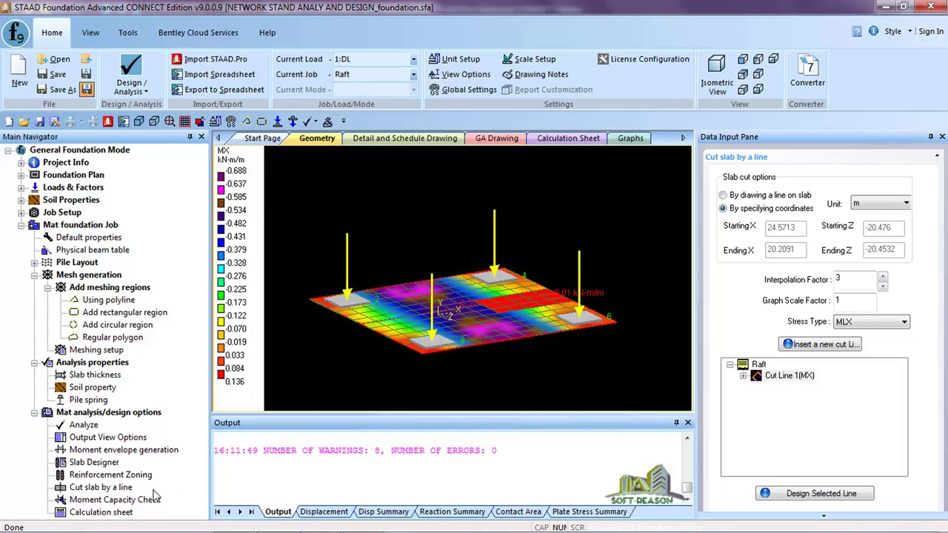
Plot the mat's moment capacity diagram for the longitudinal top face with bar size 12 at 250 mm spacing.
{"action": "left_click", "coordinate": [99, 502]}
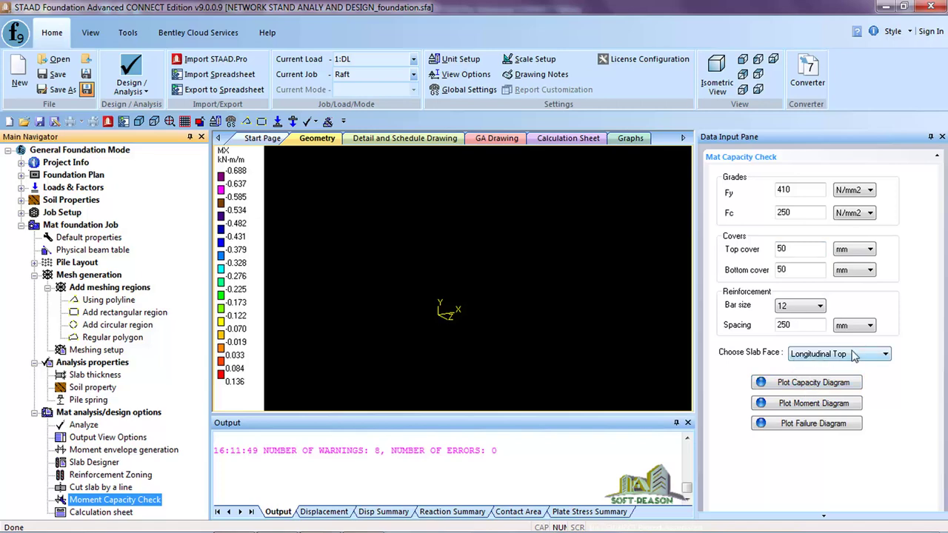
{"action": "left_click", "coordinate": [822, 389]}
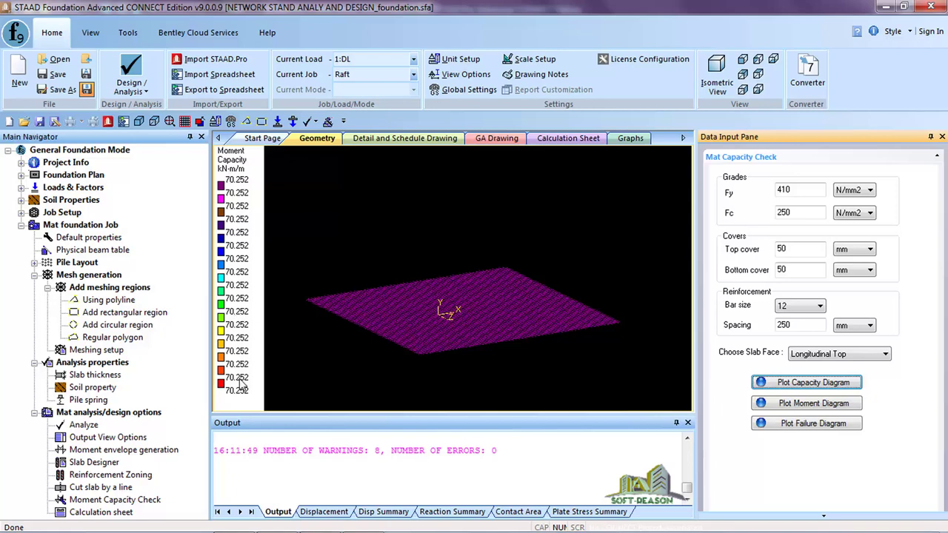
Review the mat foundation calculation sheet from the job and load details through the sliding check to the reinforcement details.
{"action": "left_click", "coordinate": [102, 512]}
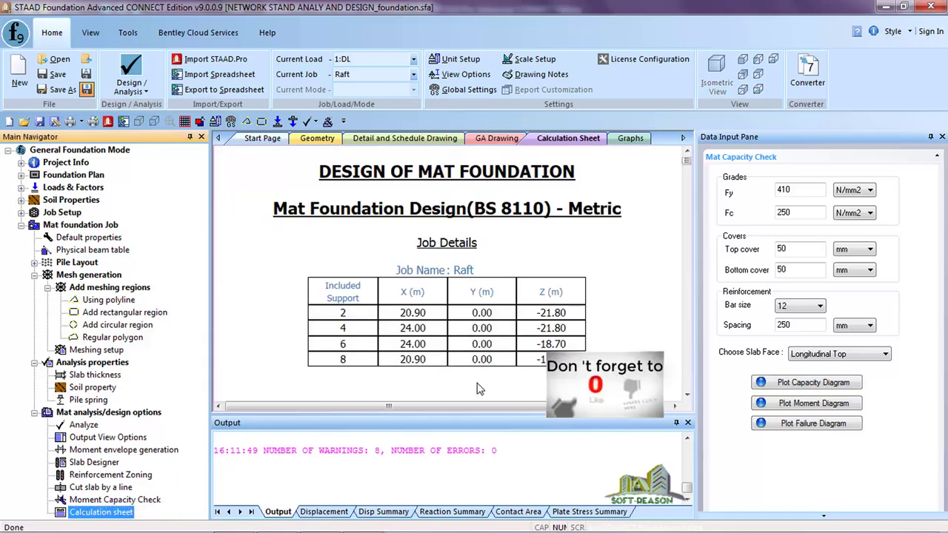
{"action": "left_click", "coordinate": [690, 161]}
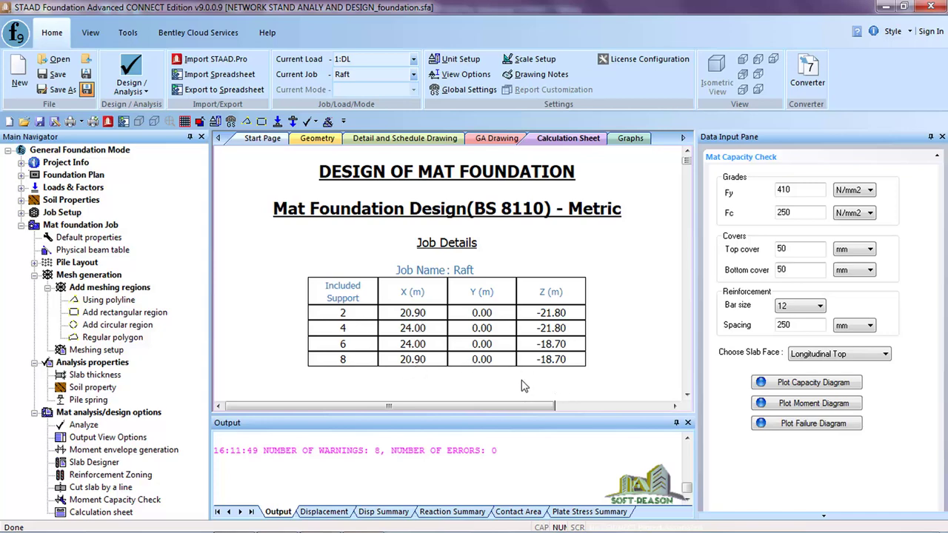
{"action": "scroll", "coordinate": [689, 400], "scroll_direction": "down", "scroll_amount": 5}
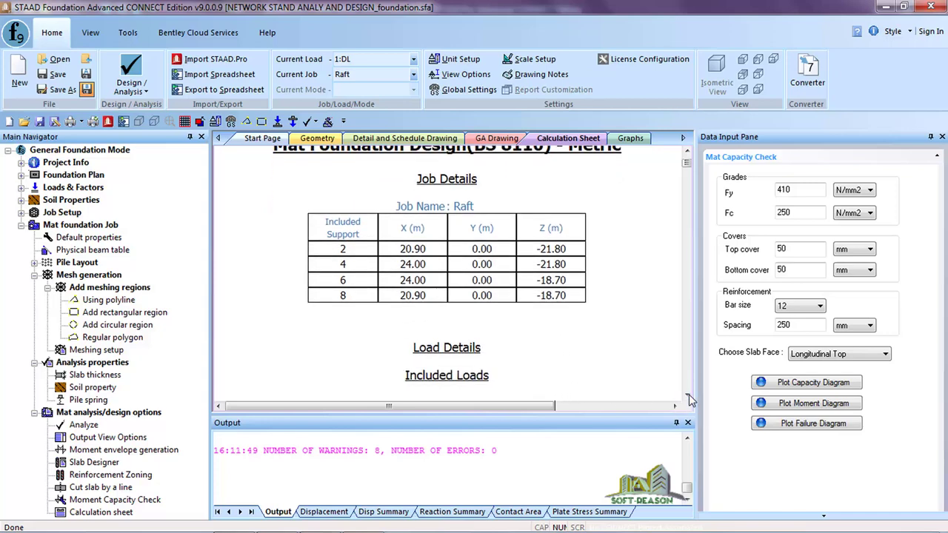
{"action": "scroll", "coordinate": [689, 400], "scroll_direction": "down", "scroll_amount": 10}
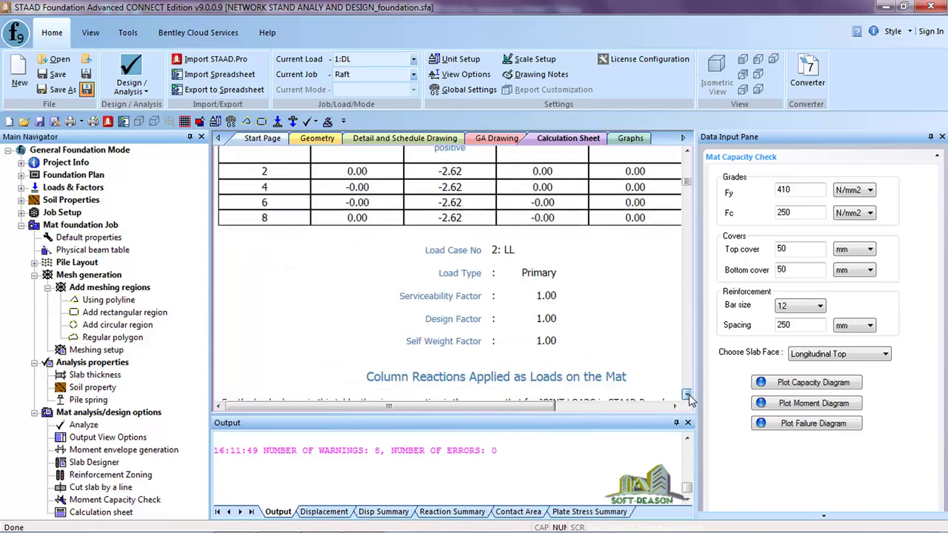
{"action": "scroll", "coordinate": [689, 400], "scroll_direction": "down", "scroll_amount": 3}
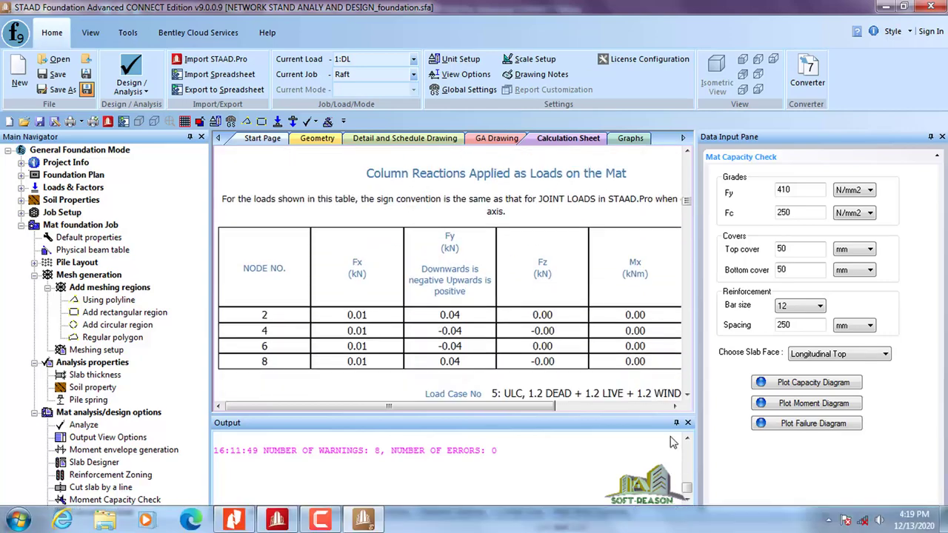
{"action": "scroll", "coordinate": [689, 400], "scroll_direction": "down", "scroll_amount": 15}
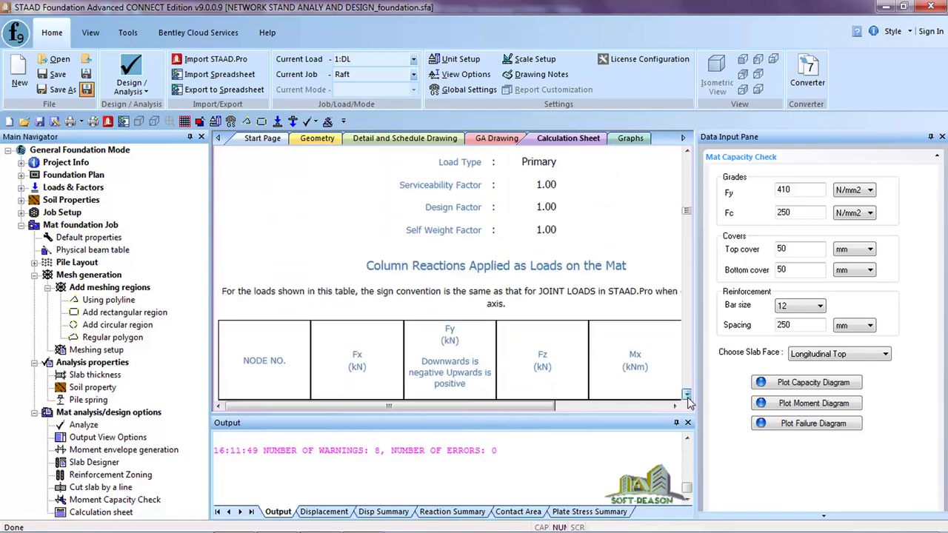
{"action": "scroll", "coordinate": [688, 400], "scroll_direction": "down", "scroll_amount": 20}
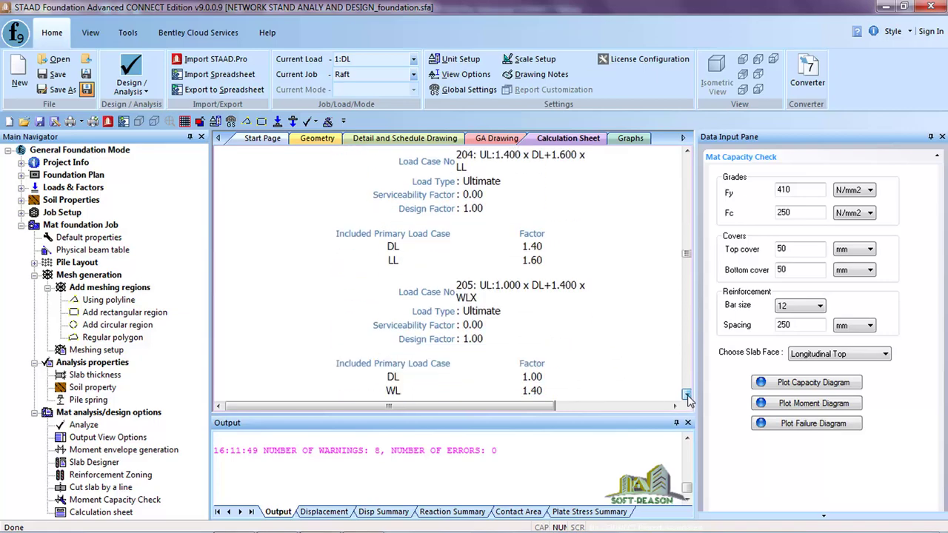
{"action": "scroll", "coordinate": [689, 400], "scroll_direction": "down", "scroll_amount": 20}
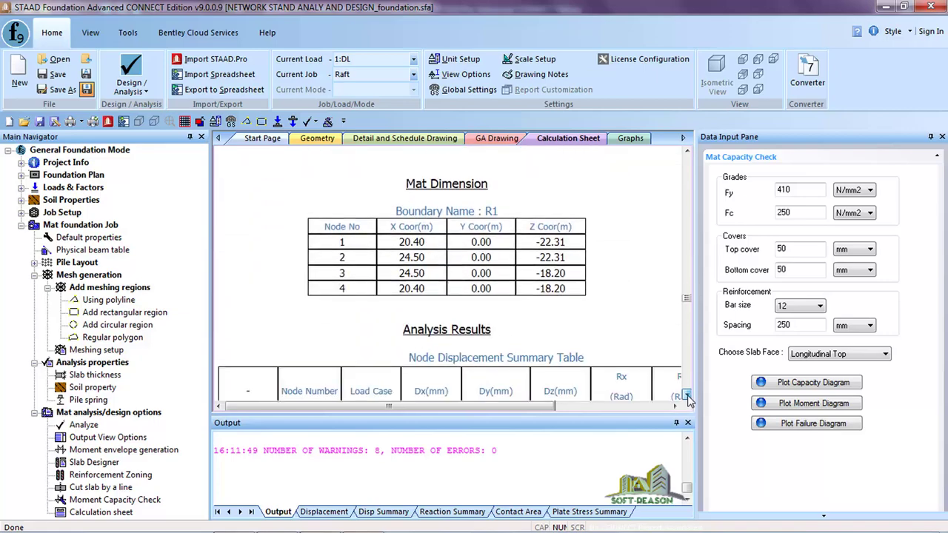
{"action": "scroll", "coordinate": [689, 400], "scroll_direction": "down", "scroll_amount": 20}
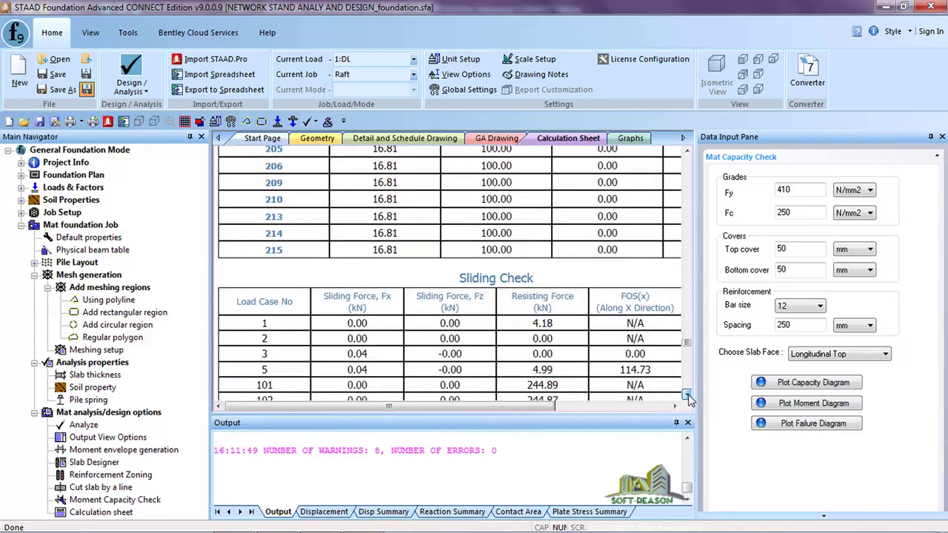
{"action": "scroll", "coordinate": [689, 400], "scroll_direction": "down", "scroll_amount": 10}
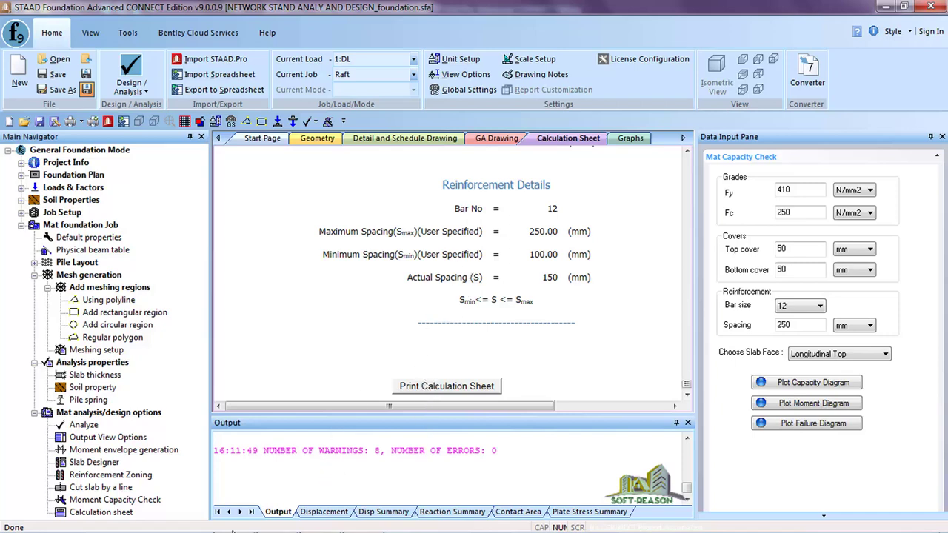
Switch to Nitro Pro, review the load cases and analysis results in the printed calculation PDF, and return to the foundation project.
{"action": "left_click", "coordinate": [234, 519]}
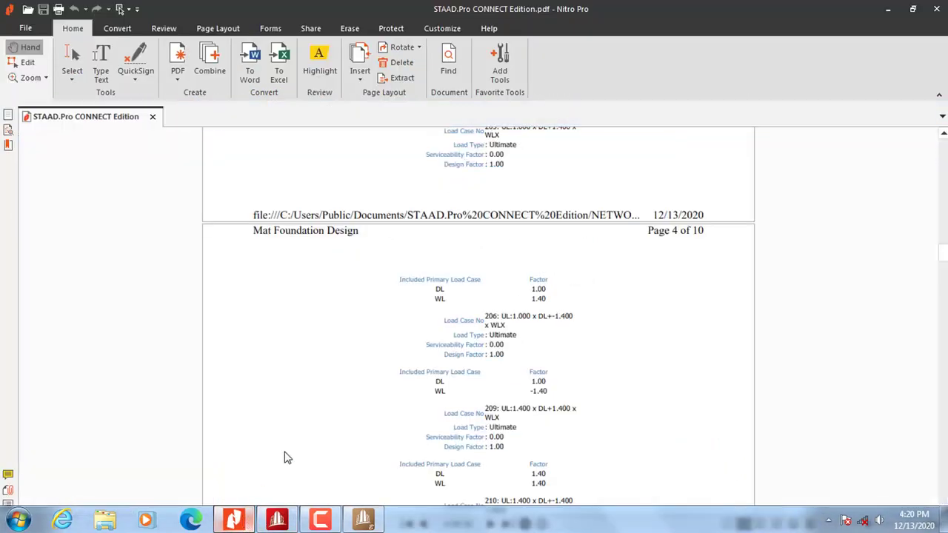
{"action": "scroll", "coordinate": [527, 417], "scroll_direction": "up", "scroll_amount": 4}
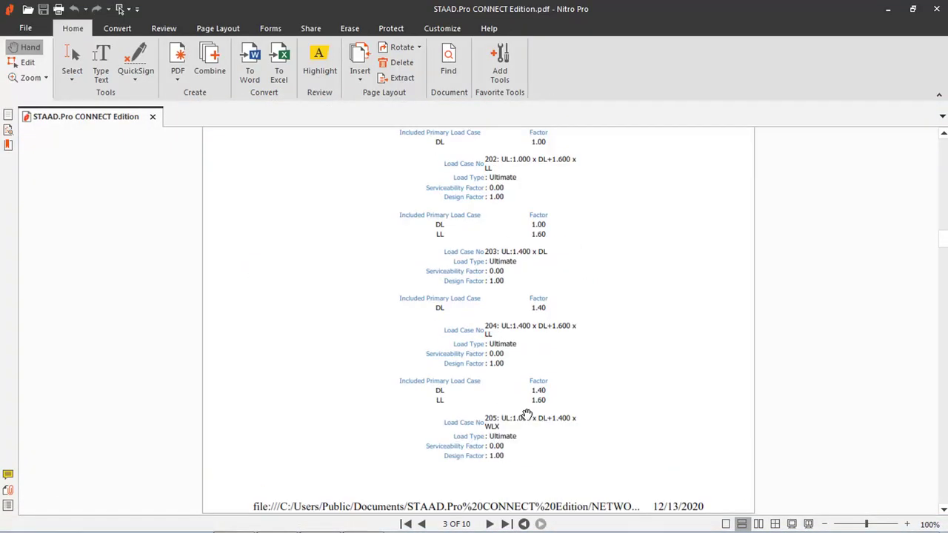
{"action": "scroll", "coordinate": [527, 415], "scroll_direction": "up", "scroll_amount": 10}
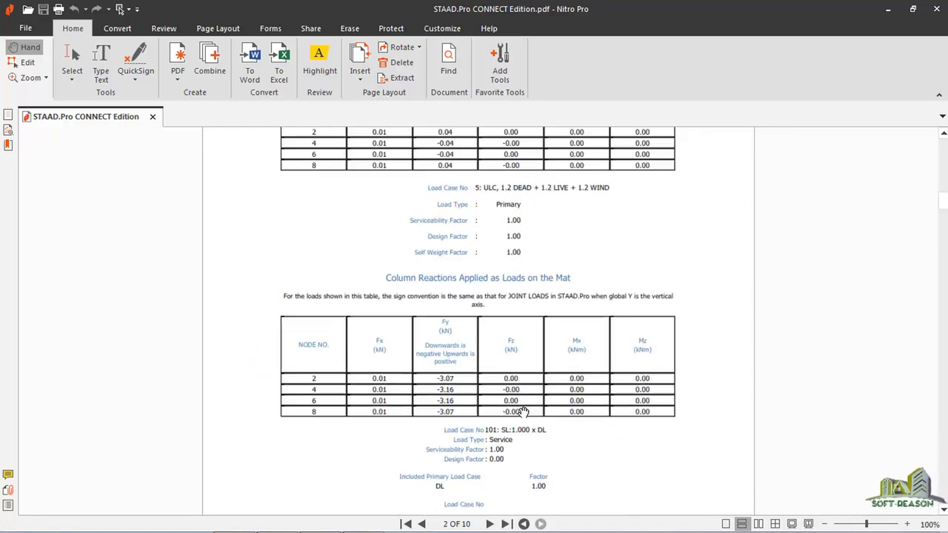
{"action": "scroll", "coordinate": [524, 412], "scroll_direction": "up", "scroll_amount": 10}
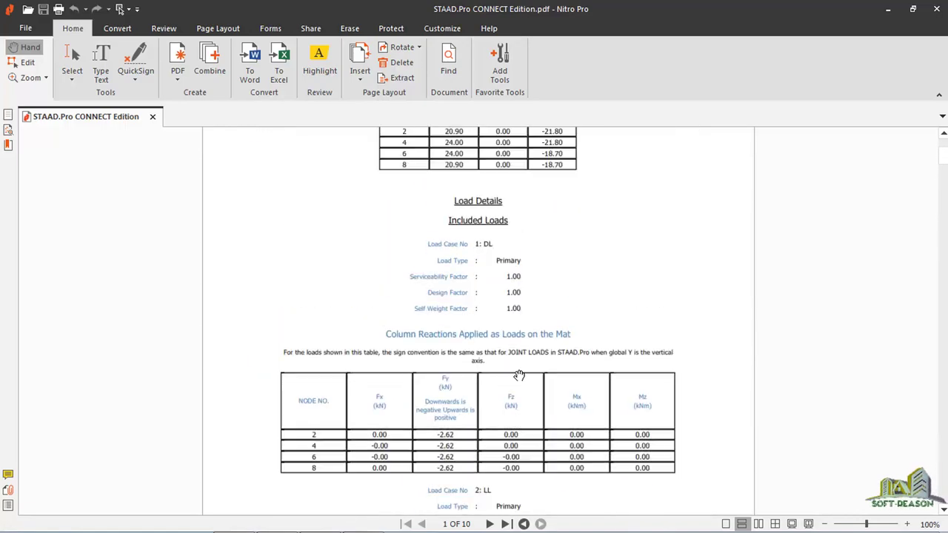
{"action": "scroll", "coordinate": [521, 370], "scroll_direction": "up", "scroll_amount": 4}
{"action": "scroll", "coordinate": [521, 363], "scroll_direction": "down", "scroll_amount": 20}
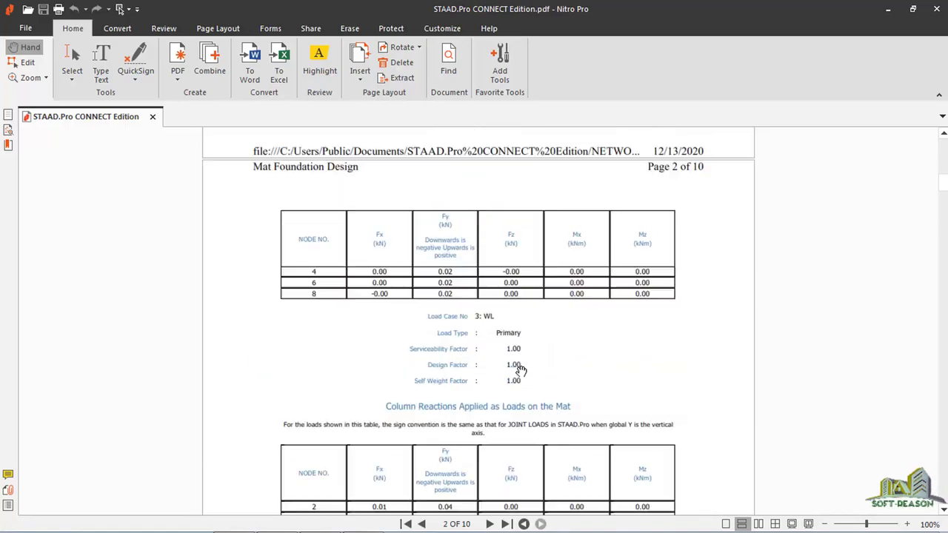
{"action": "scroll", "coordinate": [516, 417], "scroll_direction": "down", "scroll_amount": 20}
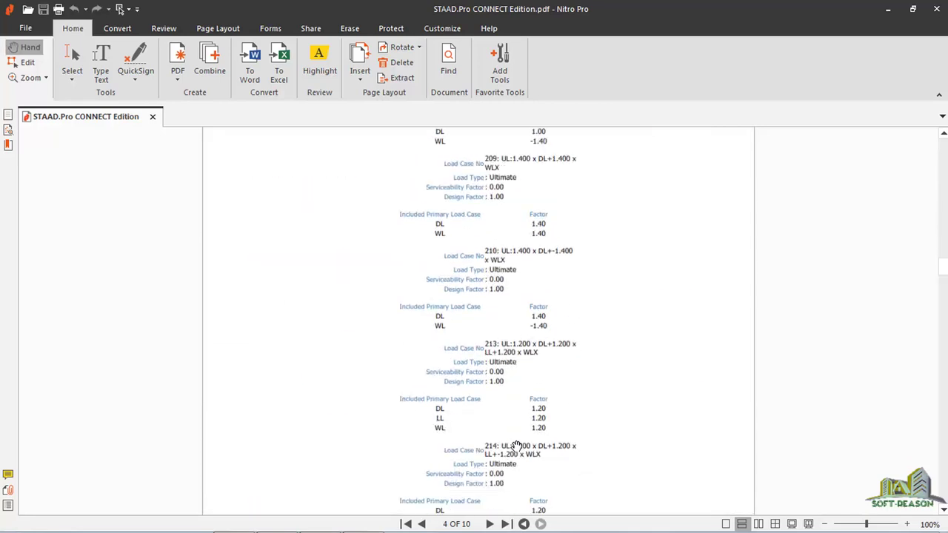
{"action": "scroll", "coordinate": [513, 428], "scroll_direction": "down", "scroll_amount": 5}
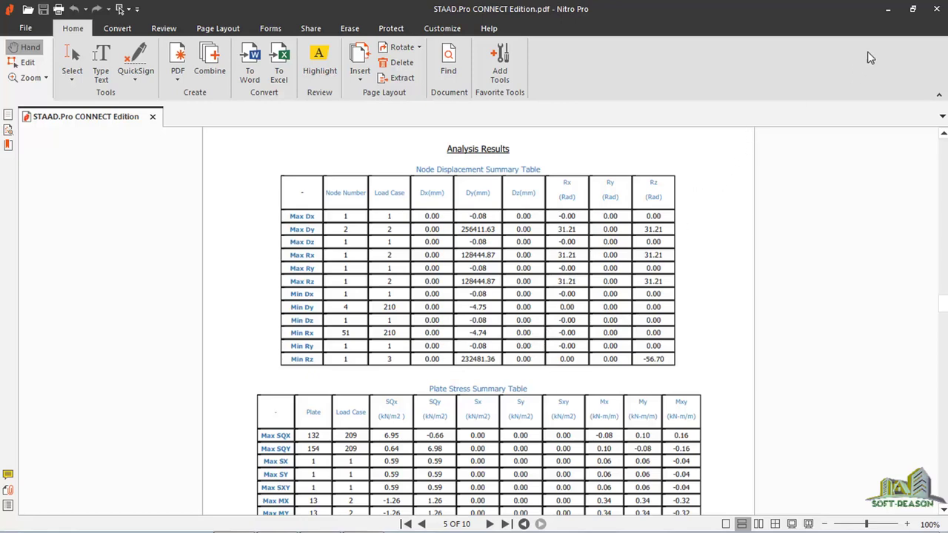
{"action": "left_click", "coordinate": [888, 9]}
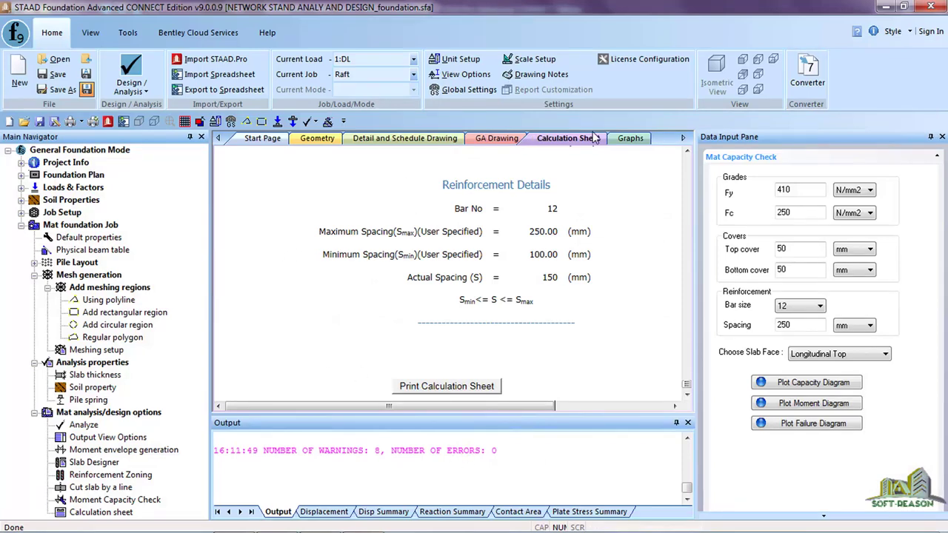
Check the graphs page, generate the raft's general arrangement drawing with the existing options, and dismiss the Windows color scheme prompt.
{"action": "left_click", "coordinate": [631, 139]}
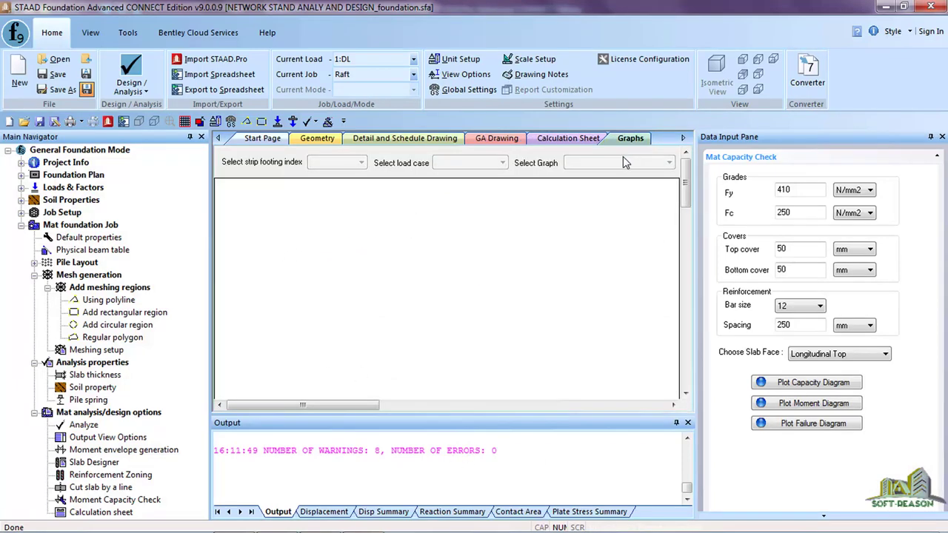
{"action": "left_click_drag", "start_coordinate": [687, 194], "coordinate": [664, 162]}
{"action": "left_click", "coordinate": [498, 143]}
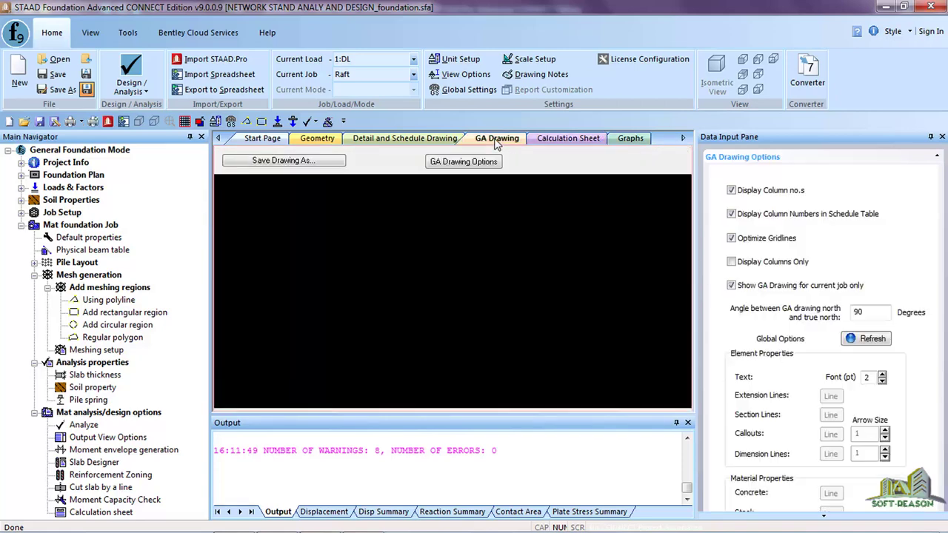
{"action": "left_click", "coordinate": [870, 339]}
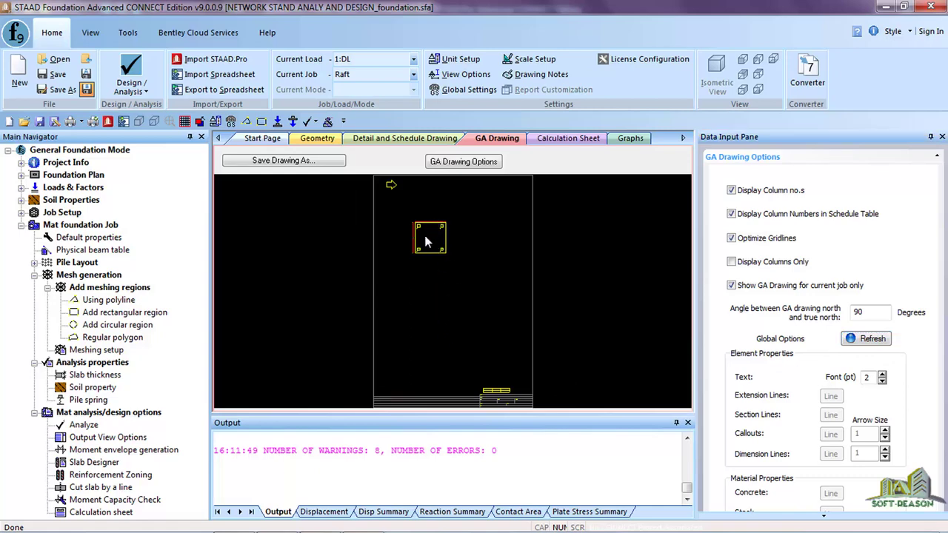
{"action": "scroll", "coordinate": [423, 223], "scroll_direction": "up", "scroll_amount": 3}
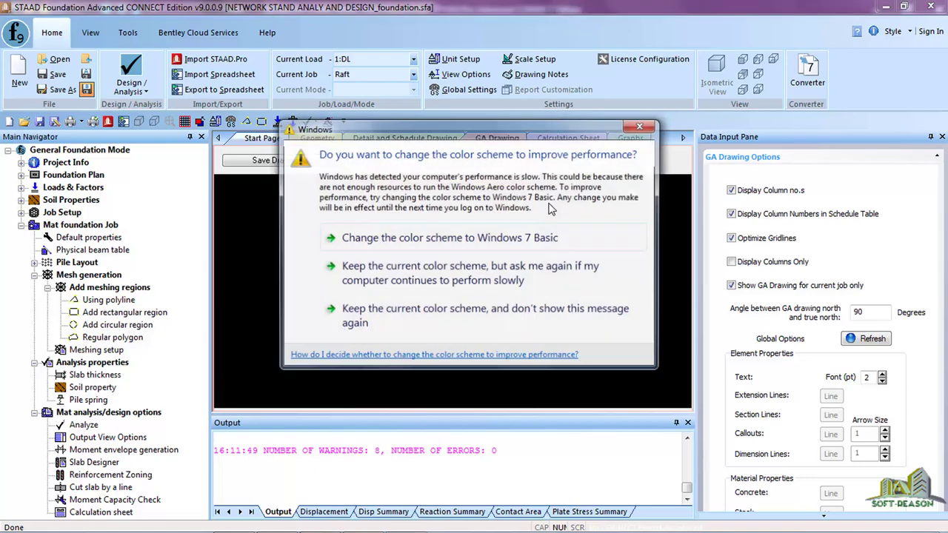
{"action": "left_click", "coordinate": [642, 129]}
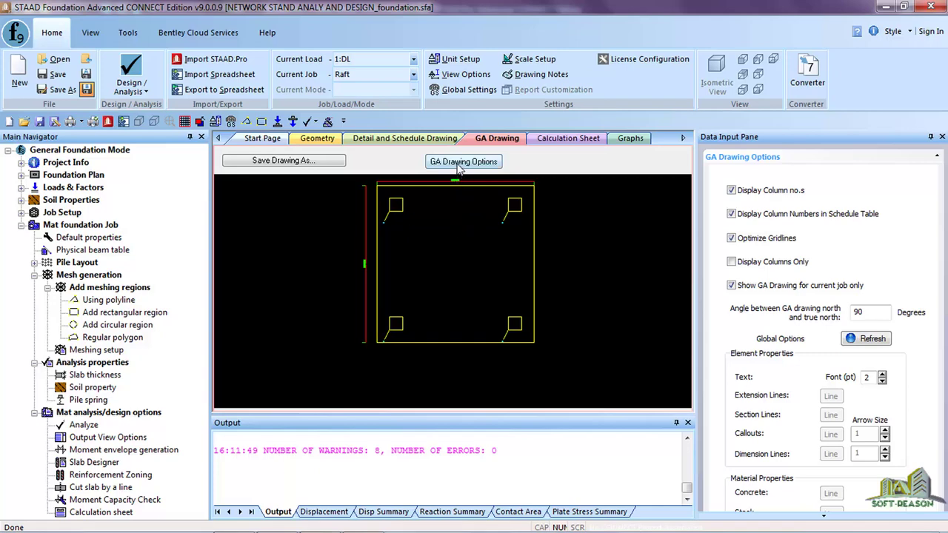
Look at the graphs page again, refresh the general arrangement drawing, and examine the mat plan and column positions on the sheet.
{"action": "left_click", "coordinate": [628, 139]}
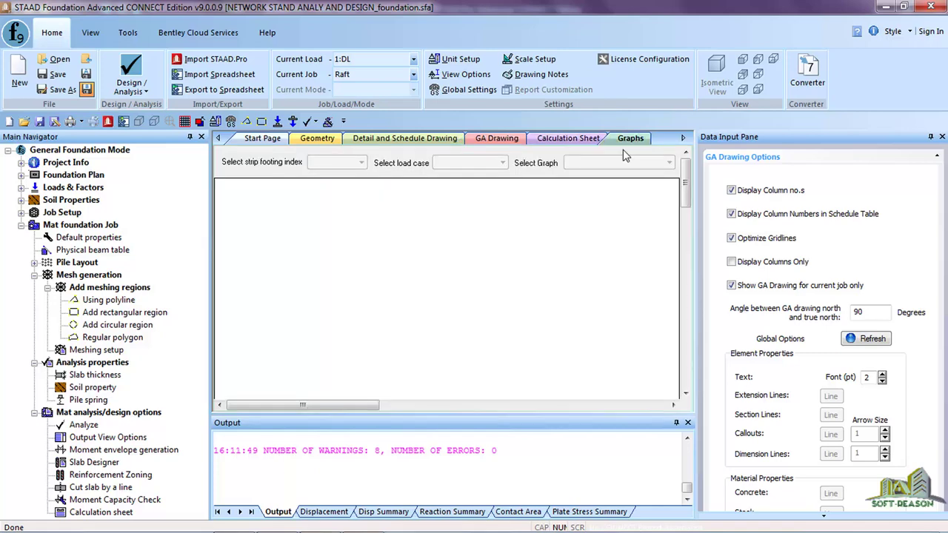
{"action": "left_click", "coordinate": [874, 341]}
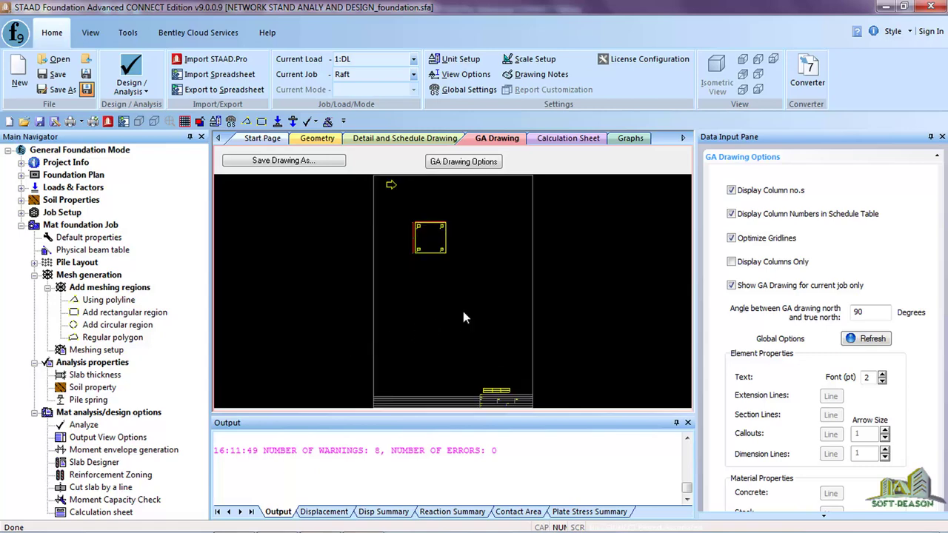
{"action": "scroll", "coordinate": [465, 292], "scroll_direction": "down", "scroll_amount": 1}
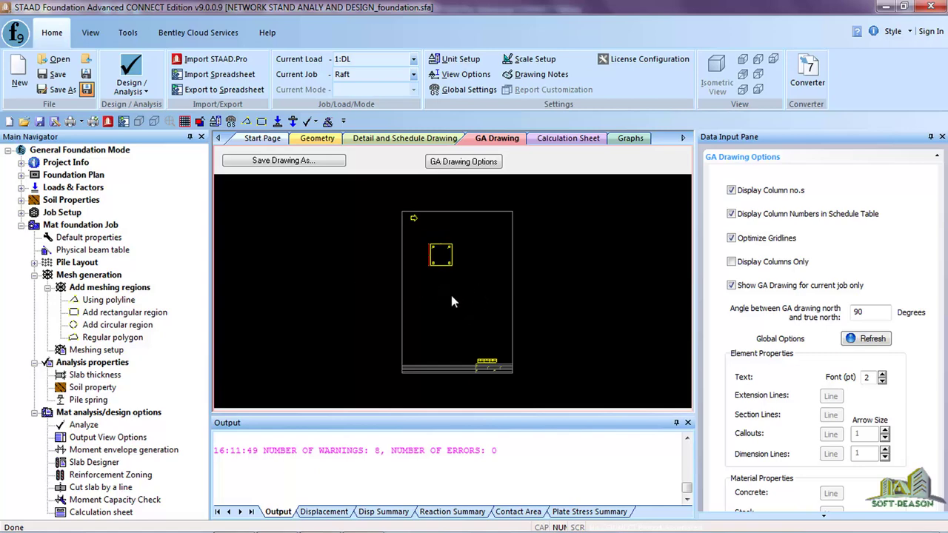
{"action": "scroll", "coordinate": [436, 318], "scroll_direction": "up", "scroll_amount": 3}
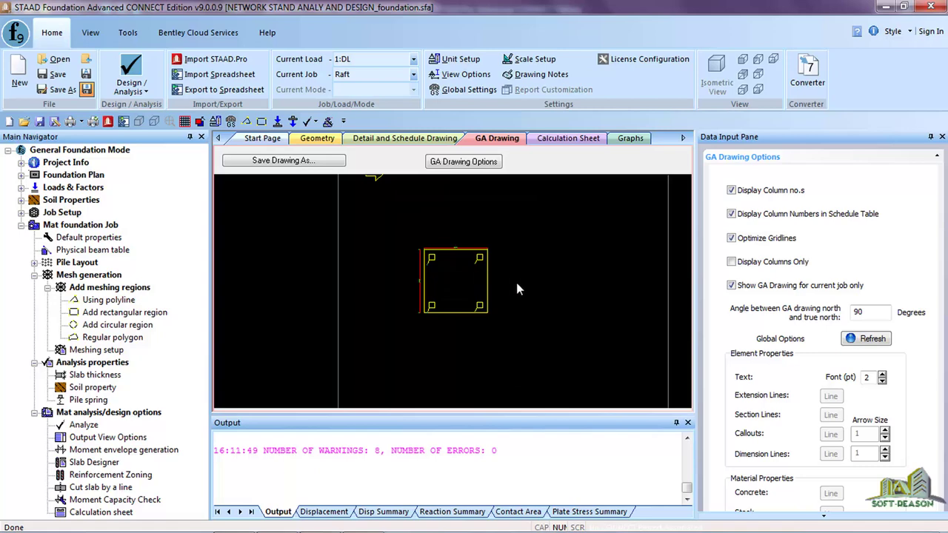
{"action": "scroll", "coordinate": [516, 281], "scroll_direction": "down", "scroll_amount": 1}
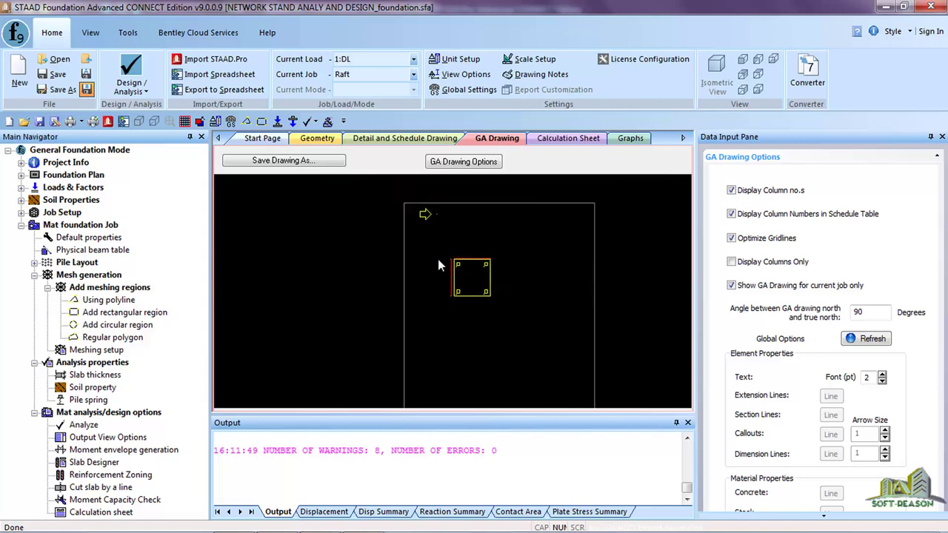